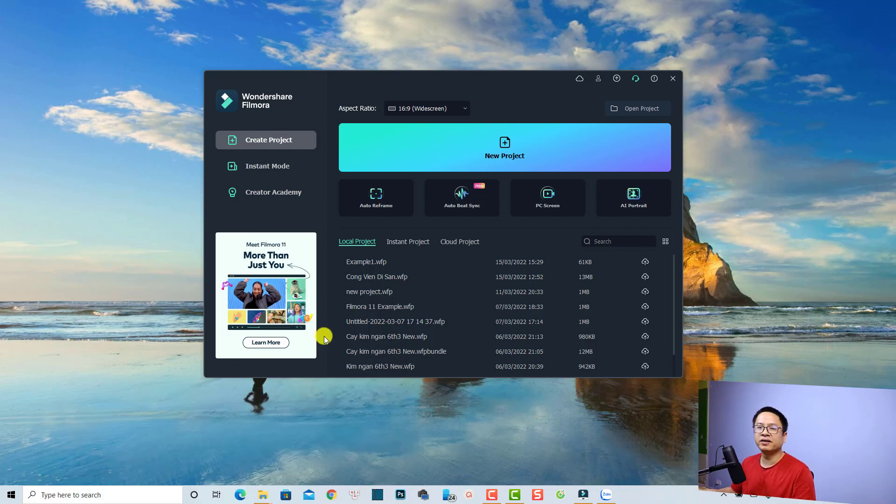
# Create a new 16:9 project and browse the Downloads and Basic collections of split screen templates
pyautogui.click(489, 155)
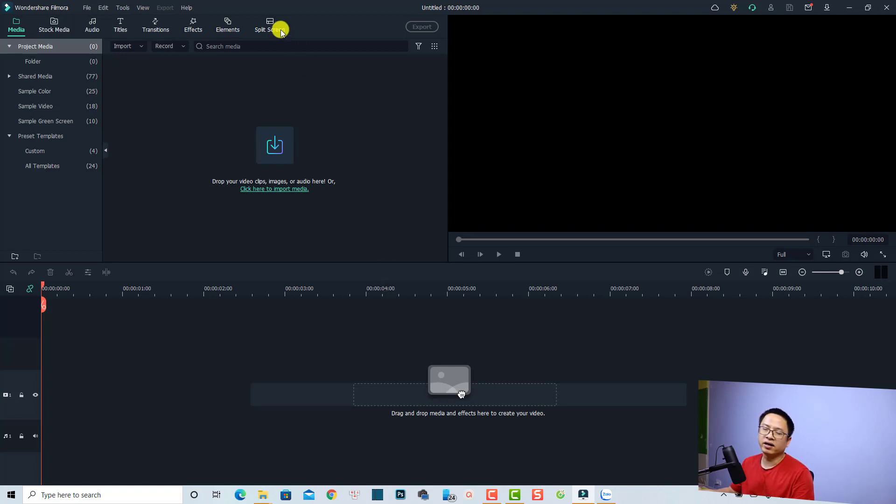
pyautogui.click(269, 29)
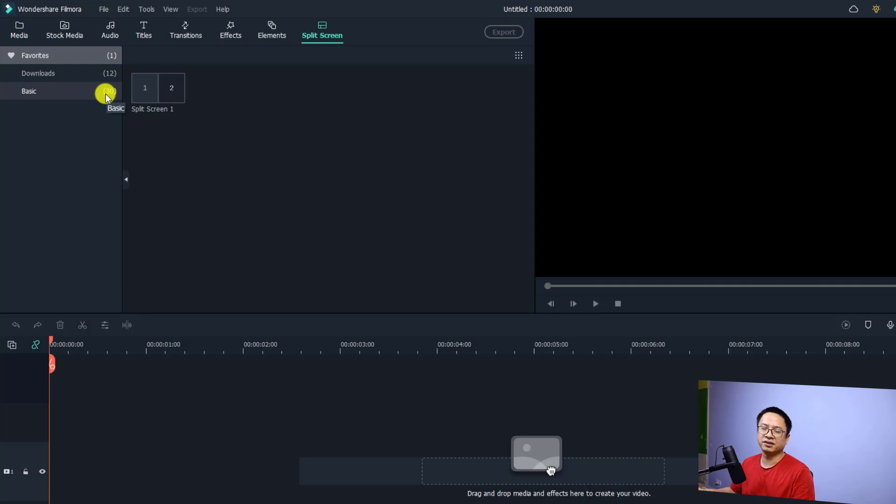
pyautogui.click(65, 91)
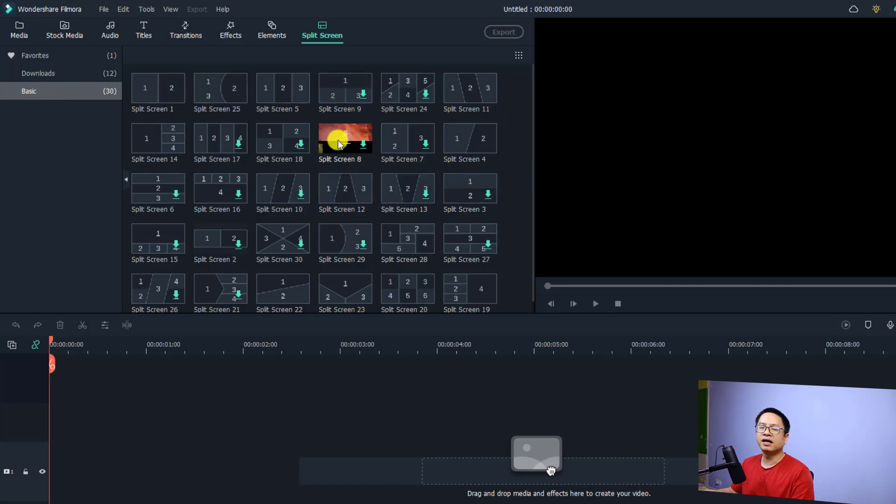
pyautogui.click(59, 75)
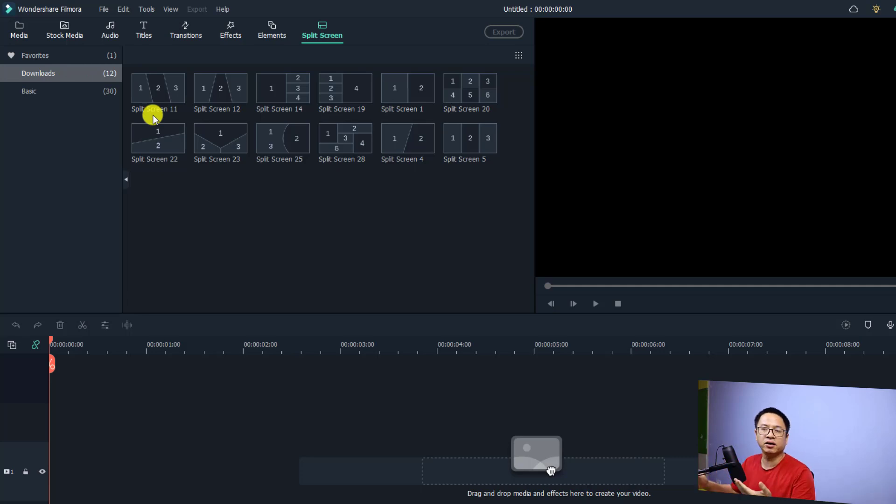
pyautogui.moveTo(175, 82)
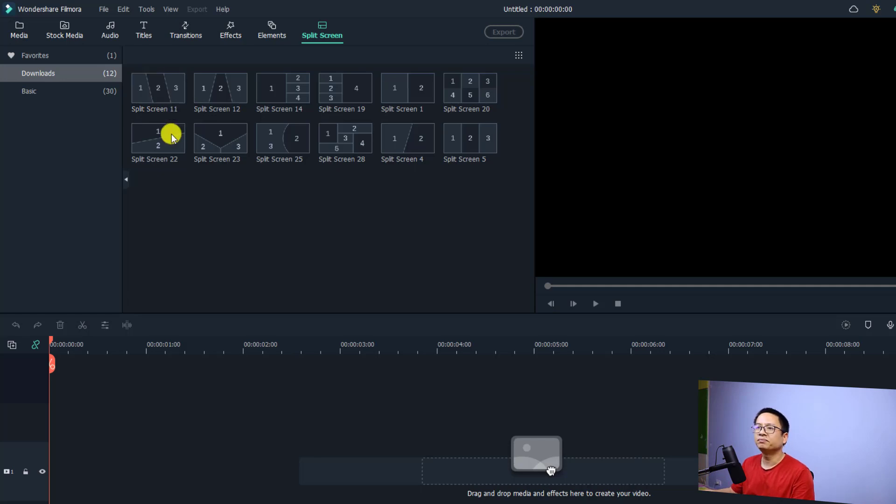
pyautogui.click(35, 95)
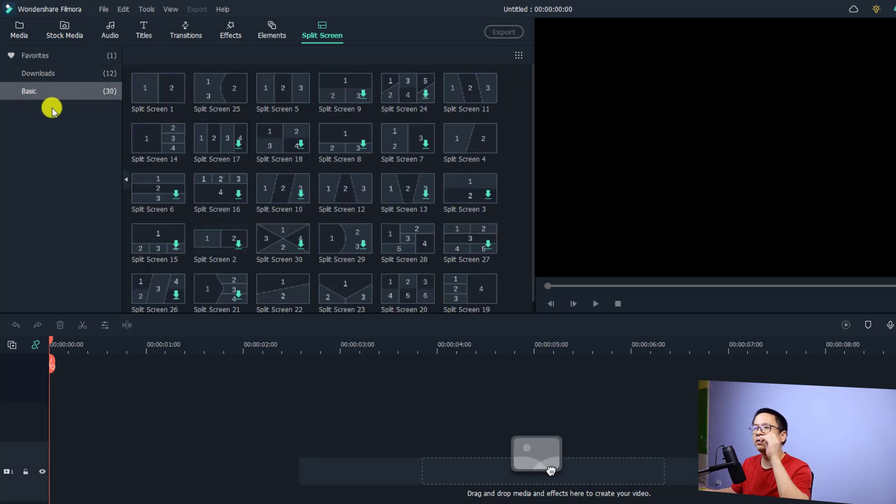
# Place the Split Screen 1 template at the start of the first video track and preview it
pyautogui.moveTo(167, 109)
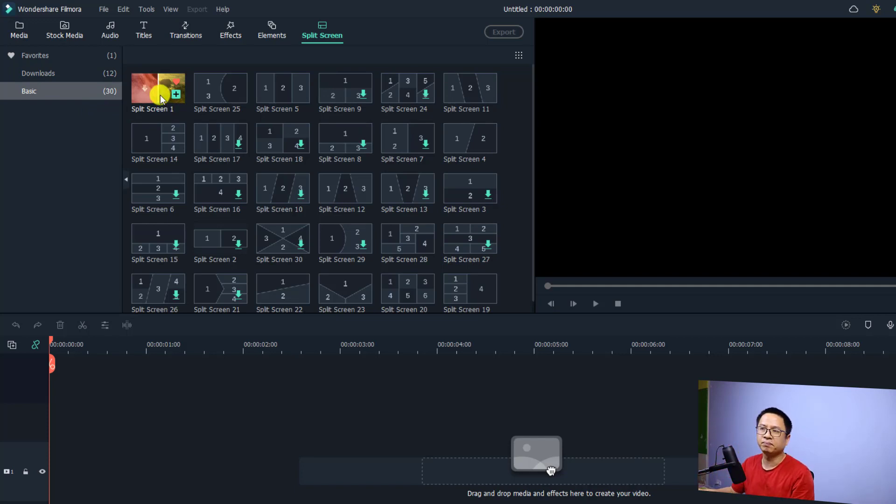
pyautogui.moveTo(157, 94); pyautogui.dragTo(49, 469)
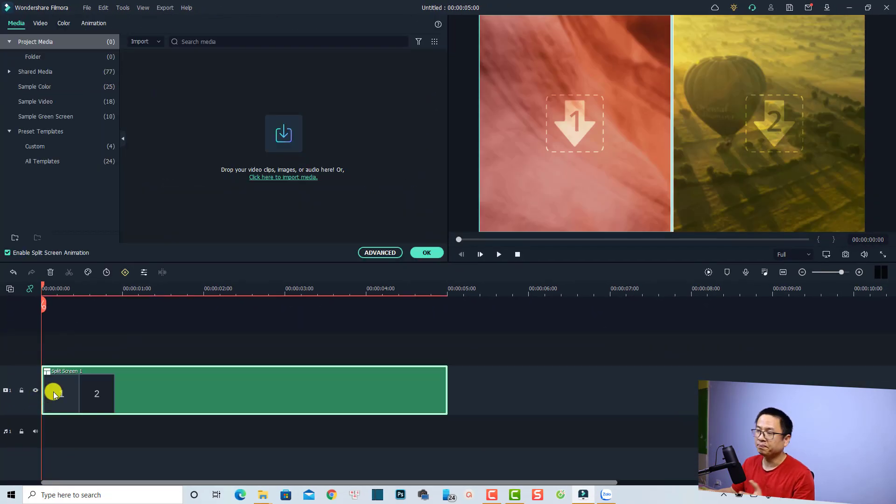
pyautogui.press('space')
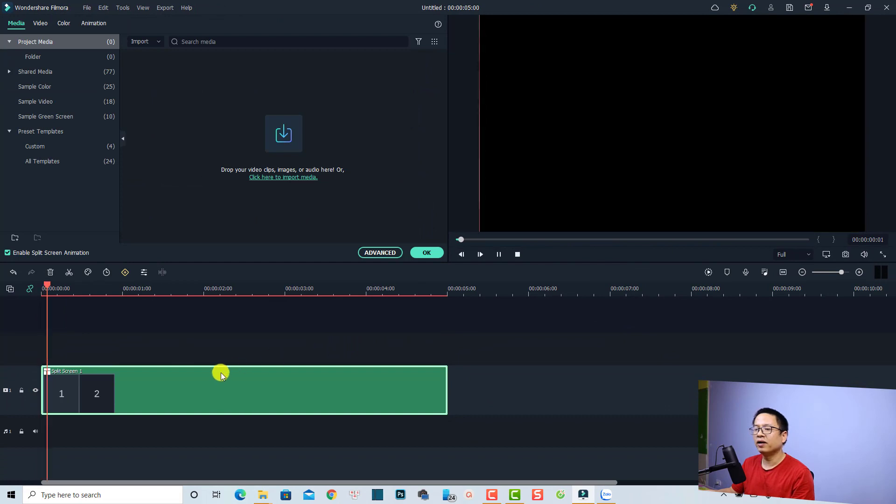
pyautogui.press('space')
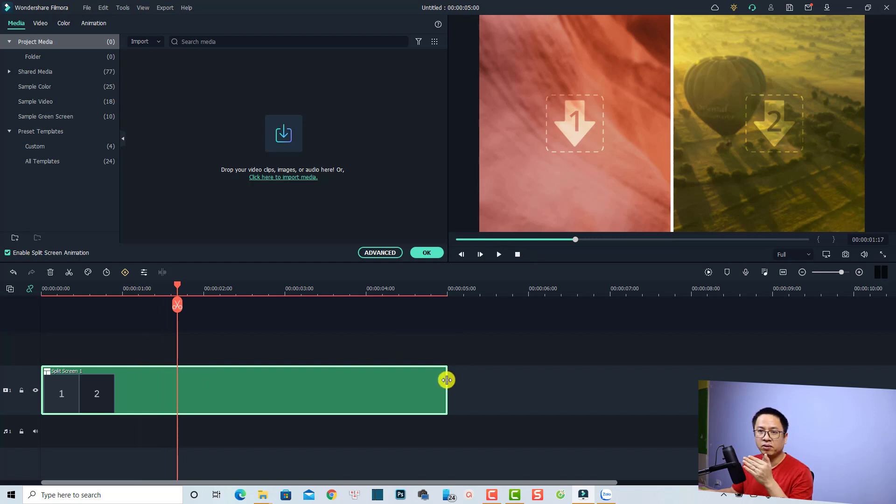
# Lengthen the Split Screen 1 clip on the timeline and set its duration to 00:00:10:00
pyautogui.moveTo(447, 380); pyautogui.dragTo(730, 377)
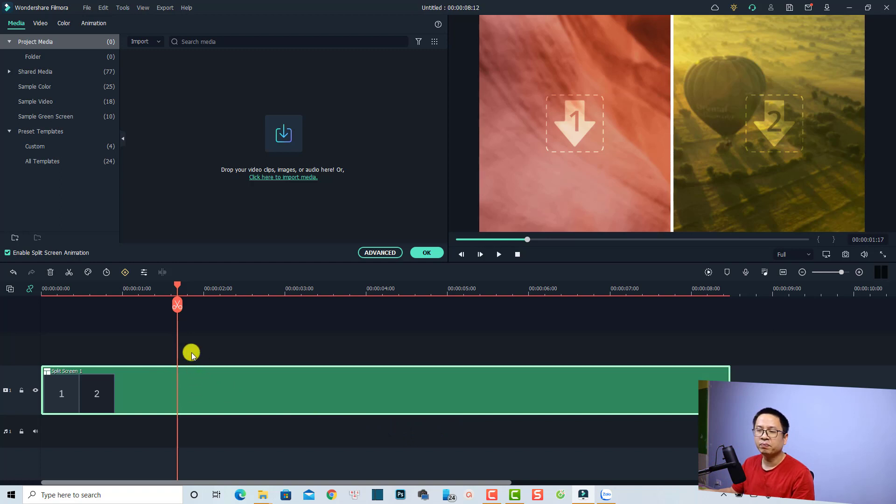
pyautogui.click(106, 273)
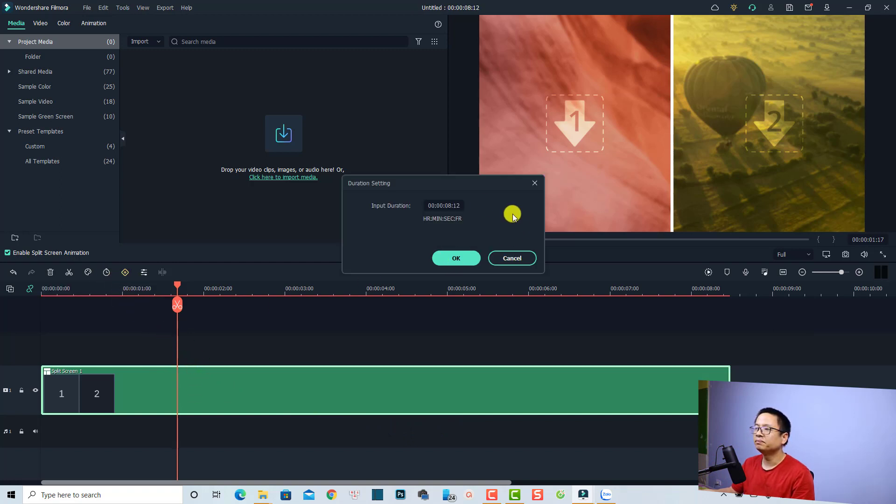
pyautogui.doubleClick(448, 205)
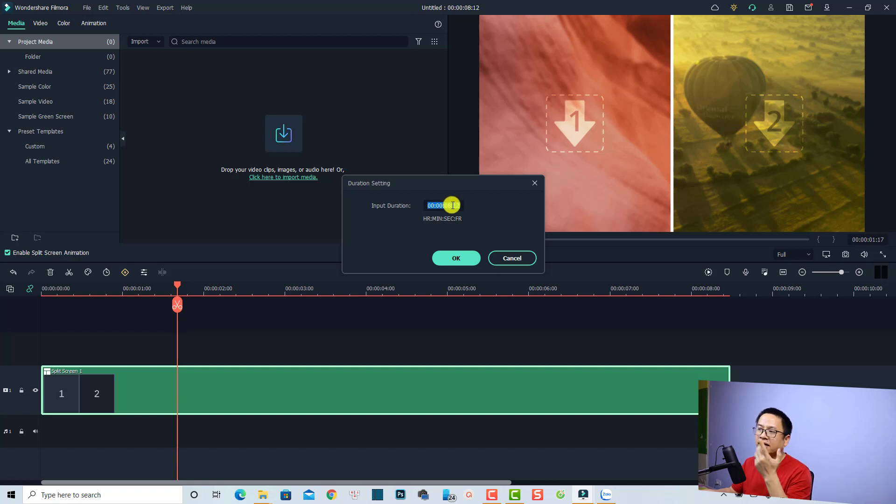
pyautogui.write('1')
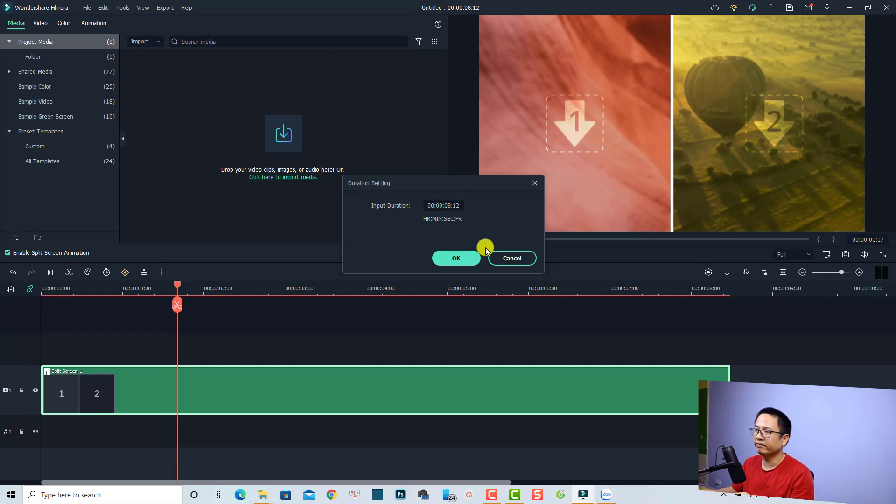
pyautogui.write('0')
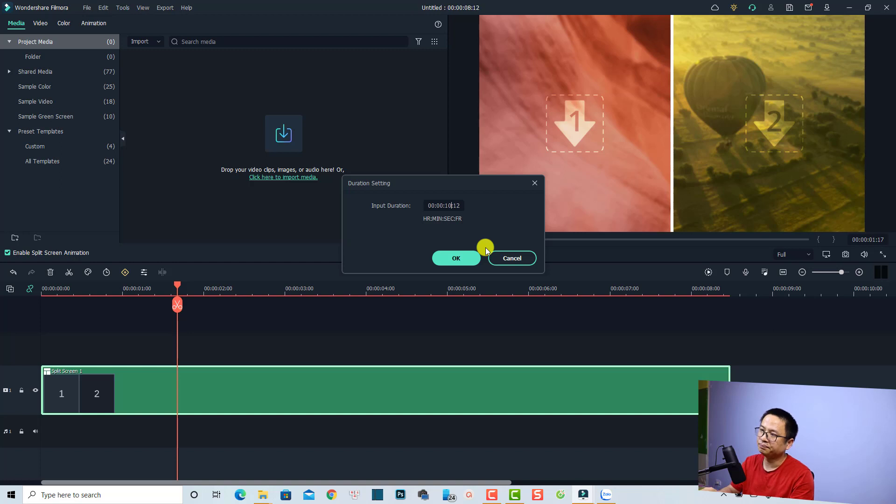
pyautogui.press('BackSpace')
pyautogui.press('BackSpace')
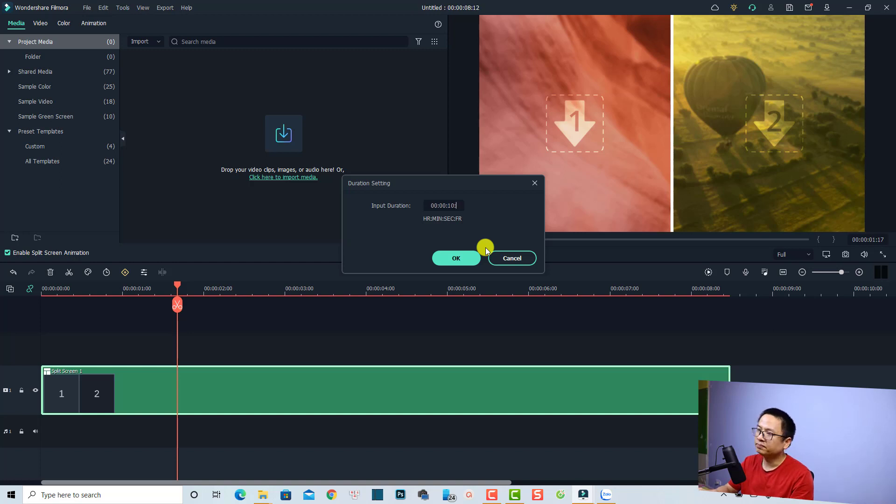
pyautogui.write('00')
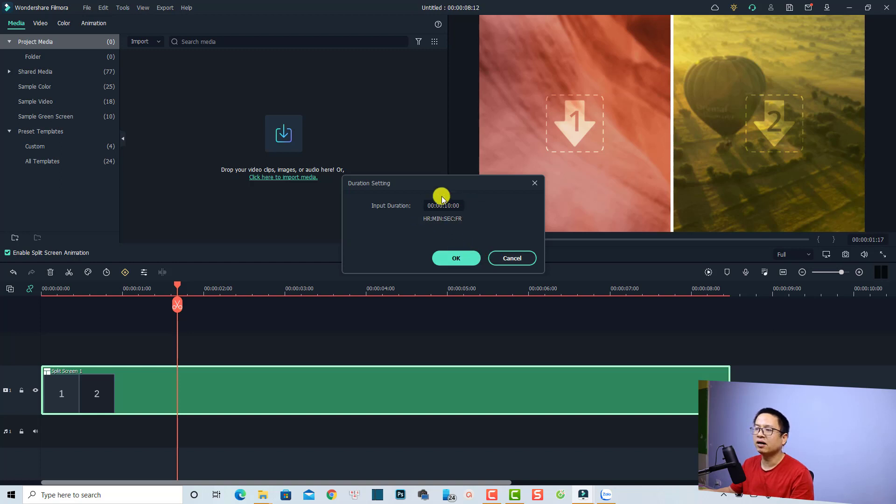
pyautogui.click(455, 257)
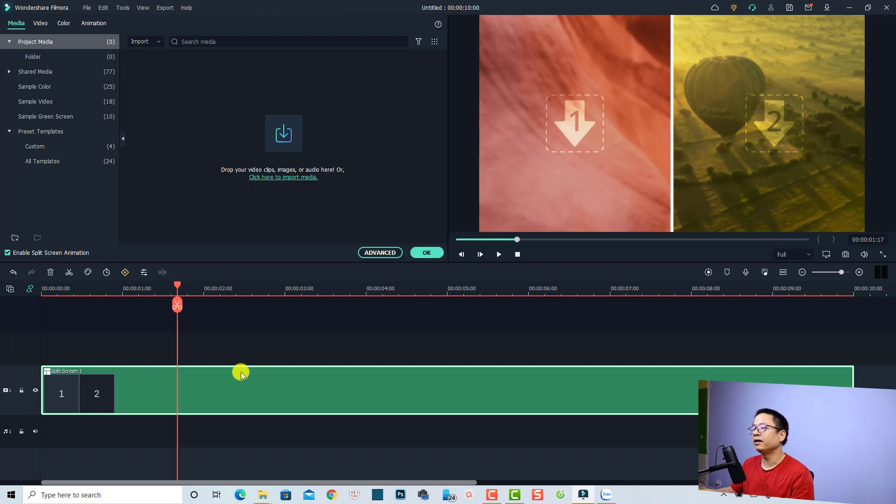
# Play the Split Screen 1 clip from the beginning to check its opening animation
pyautogui.click(44, 294)
pyautogui.click(145, 330)
pyautogui.press('space')
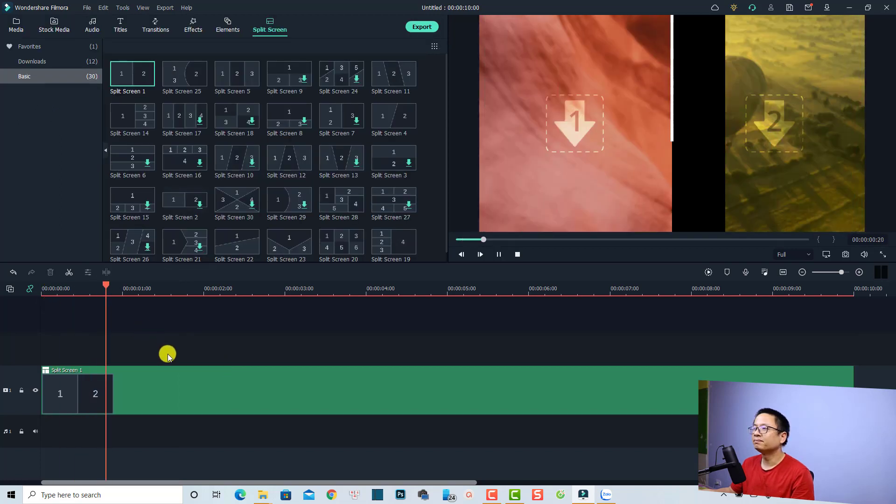
pyautogui.press('space')
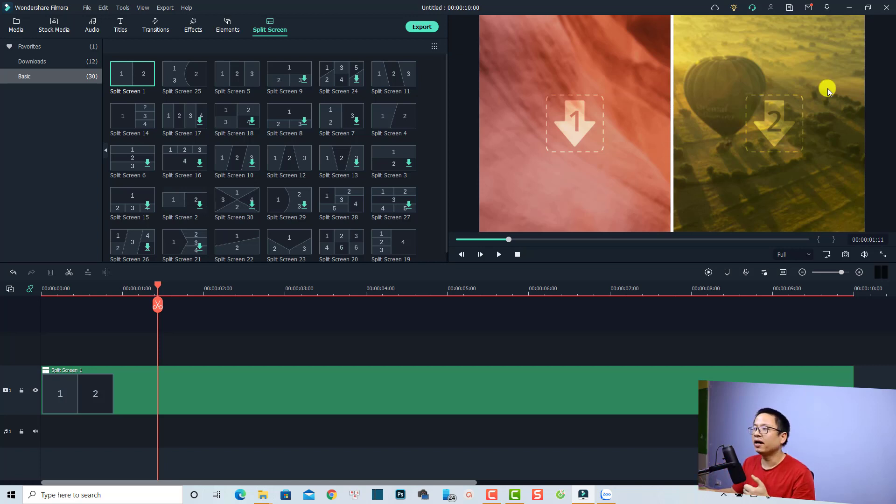
# Disable the split screen animation on the Split Screen 1 clip and preview it from the beginning
pyautogui.doubleClick(189, 381)
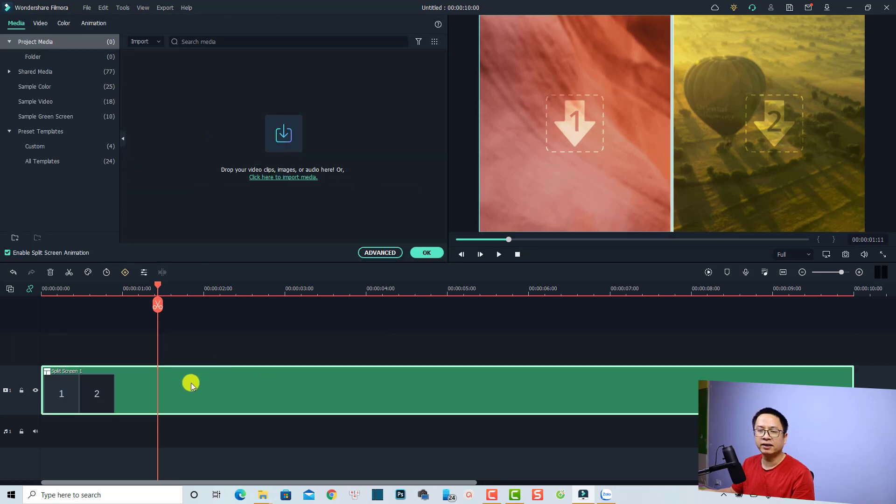
pyautogui.click(8, 253)
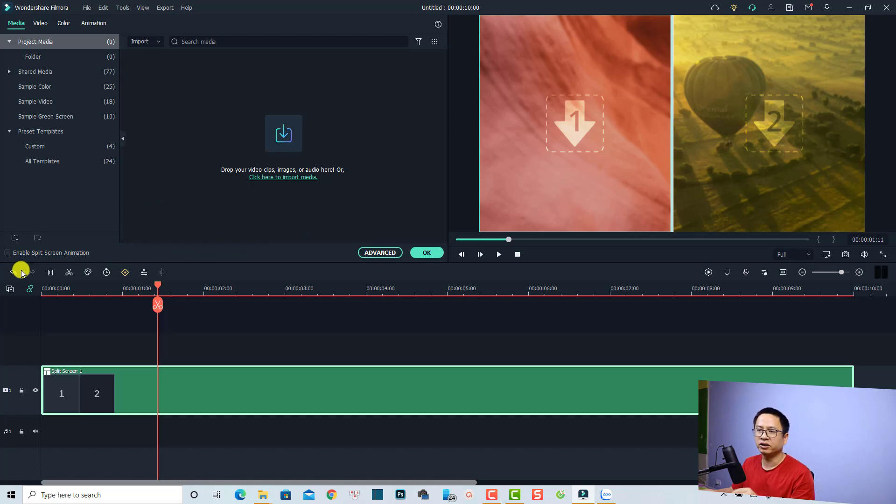
pyautogui.click(44, 290)
pyautogui.press('space')
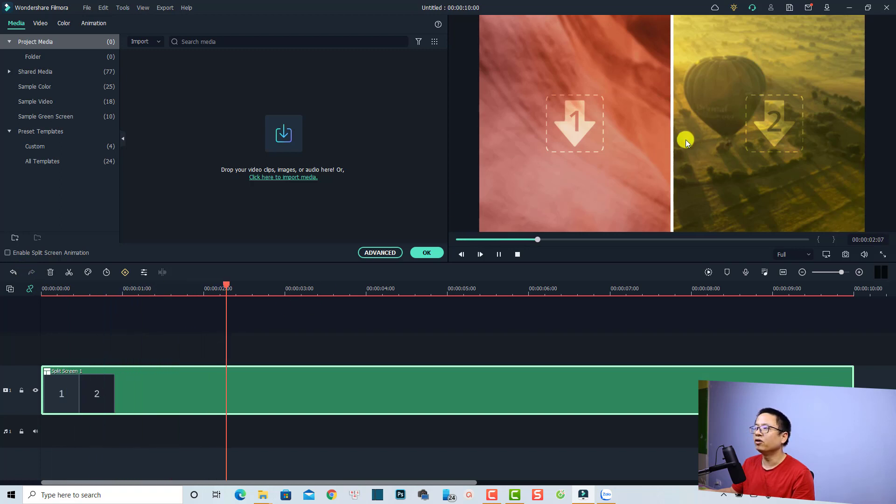
pyautogui.press('space')
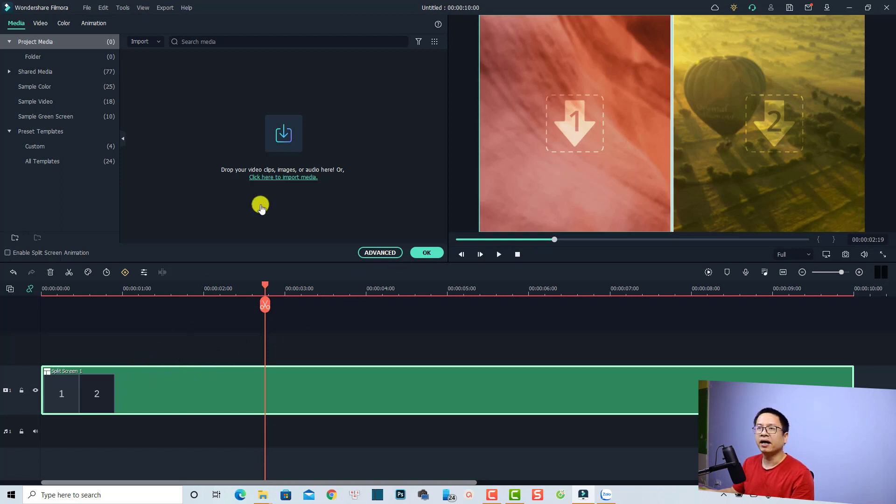
# Open the split screen's border settings and sample the turquoise of the OK button as the border color
pyautogui.click(39, 23)
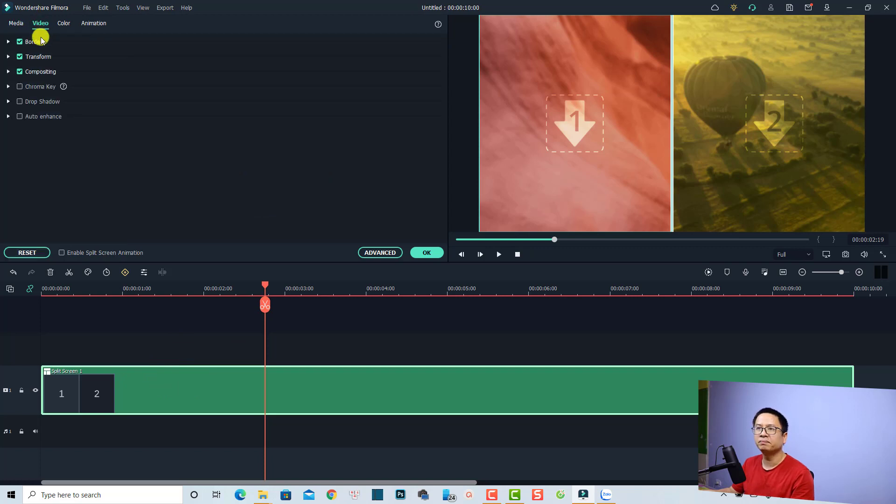
pyautogui.click(8, 42)
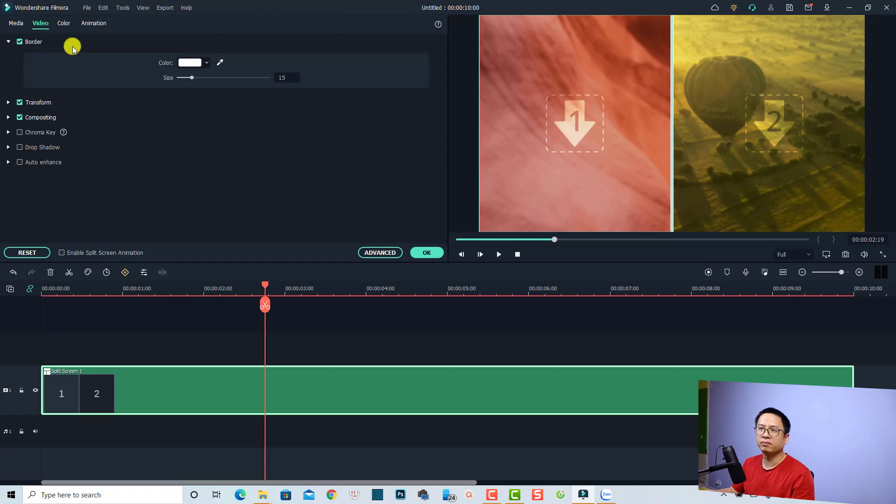
pyautogui.click(218, 63)
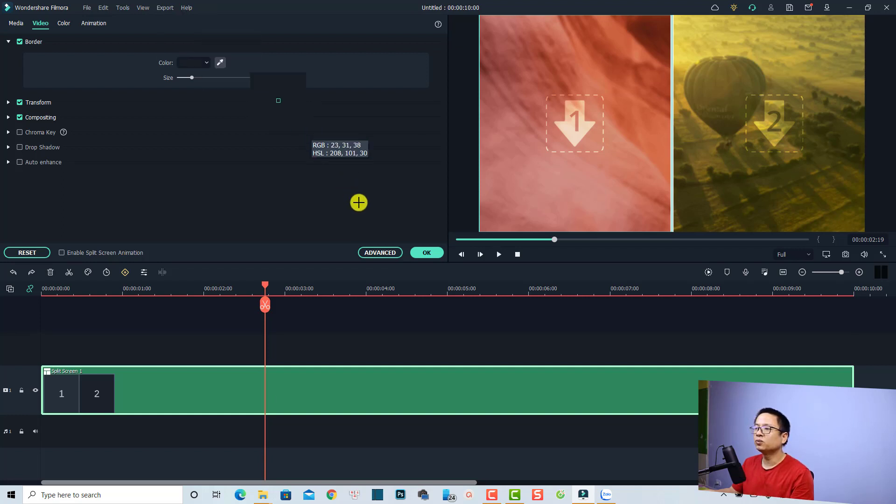
pyautogui.click(417, 252)
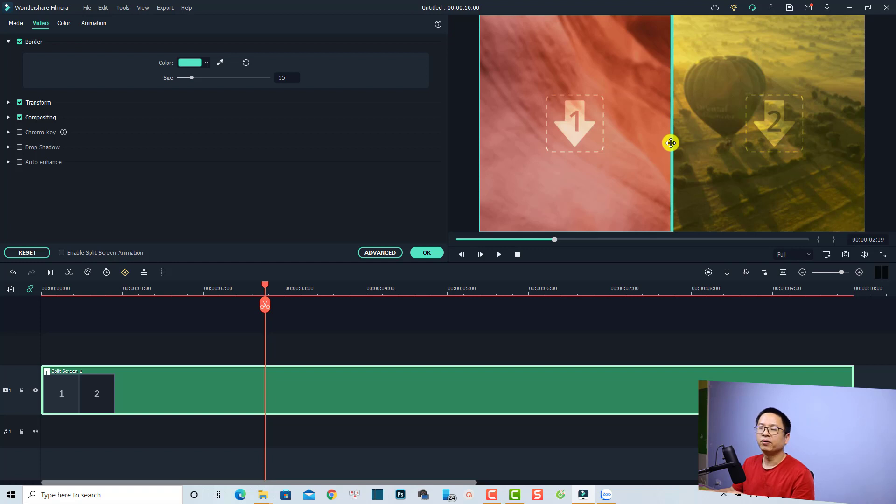
# Set the split screen's border color to red (#ff0000) and its size to 18, and apply the settings
pyautogui.click(205, 63)
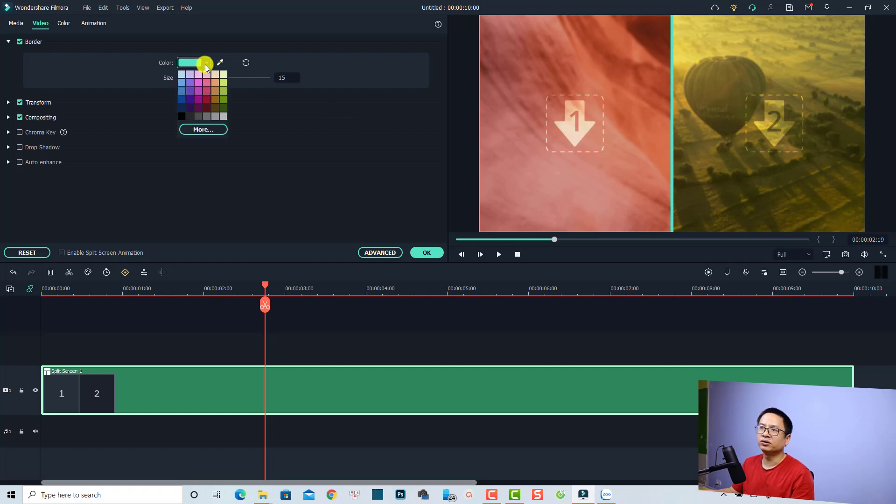
pyautogui.click(203, 130)
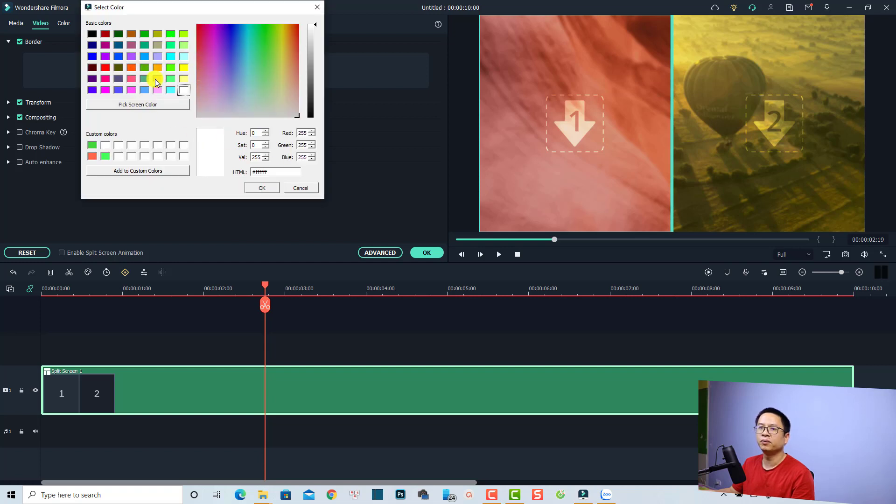
pyautogui.click(104, 68)
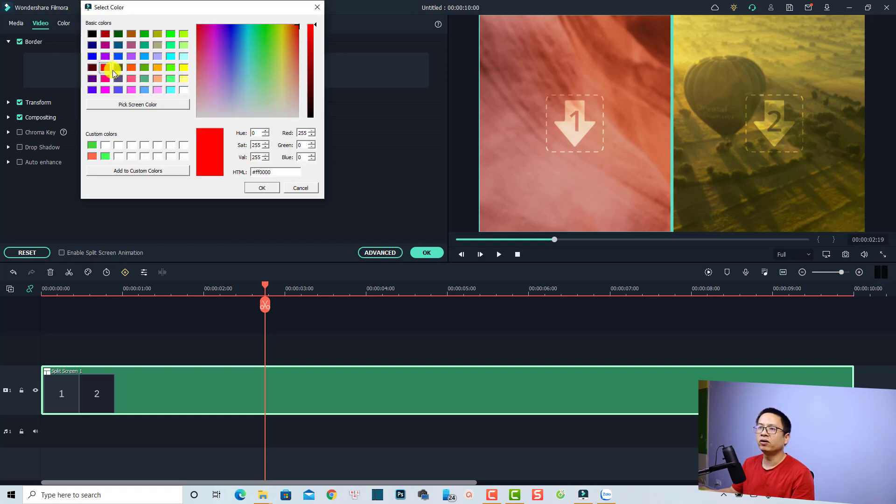
pyautogui.click(260, 188)
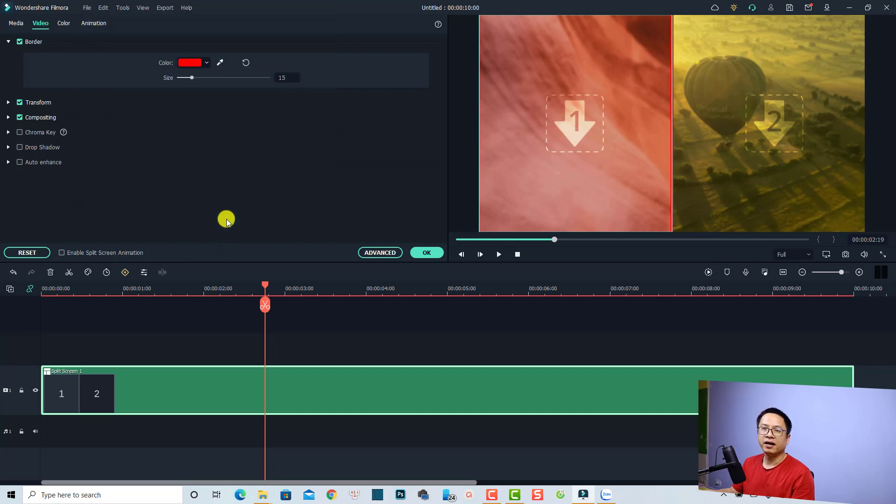
pyautogui.moveTo(195, 80)
pyautogui.mouseDown()
pyautogui.moveTo(209, 81)
pyautogui.moveTo(196, 79)
pyautogui.mouseUp()
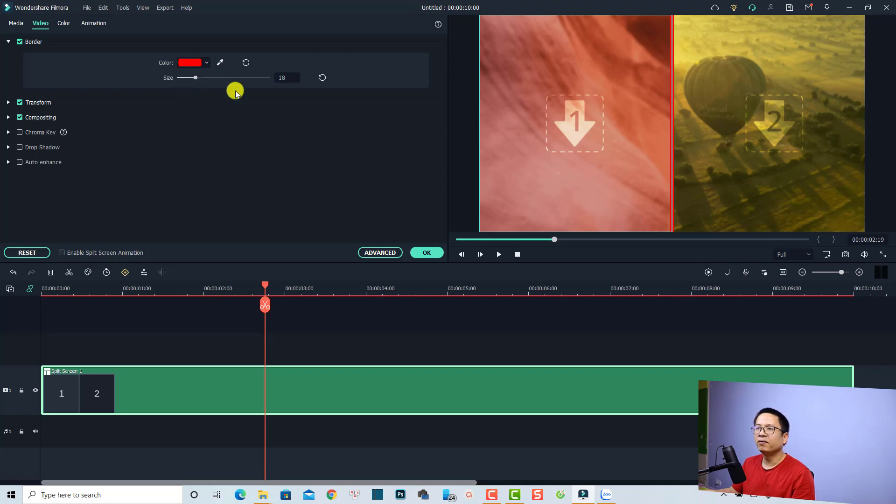
pyautogui.click(425, 252)
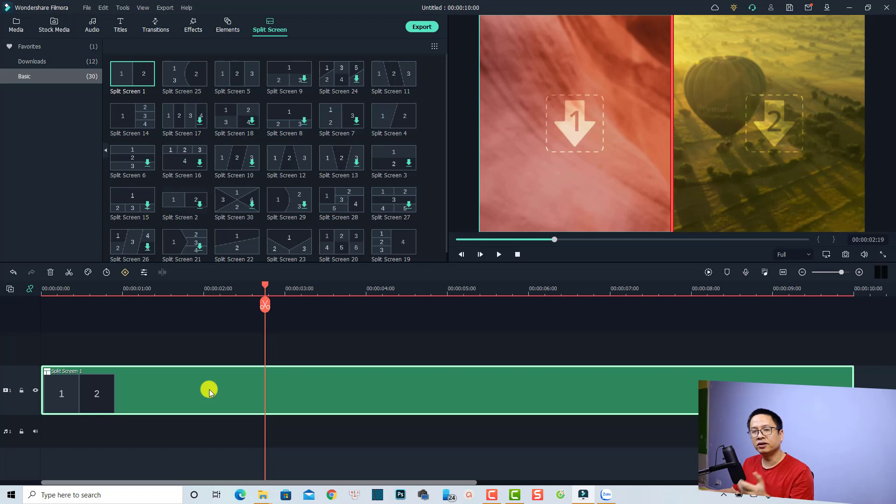
# Examine the media sources available in the Split Screen 1 clip's settings, and close the settings
pyautogui.doubleClick(245, 393)
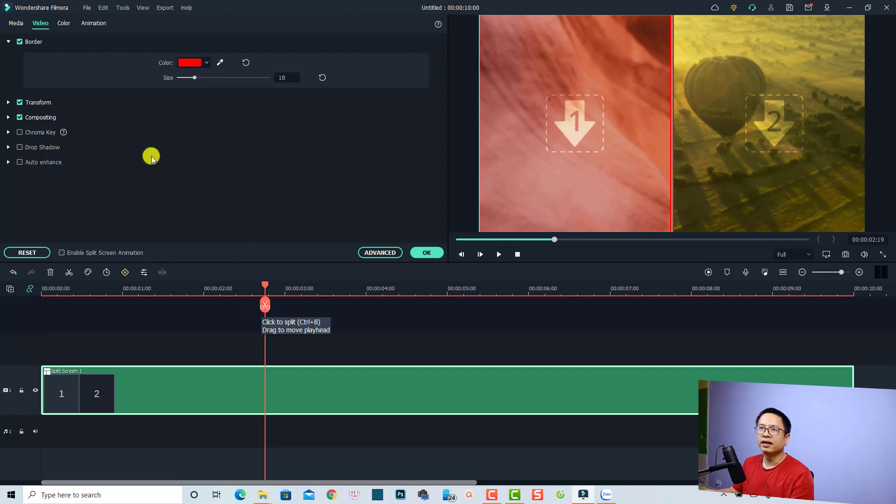
pyautogui.click(16, 23)
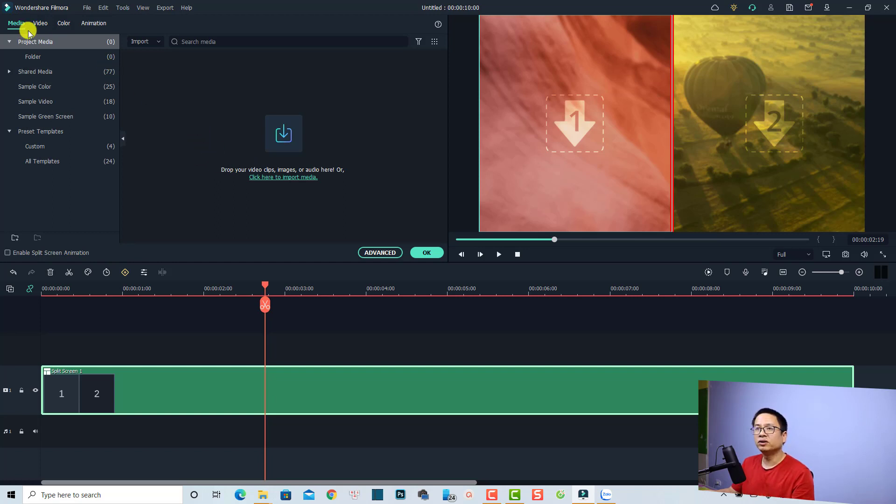
pyautogui.click(425, 252)
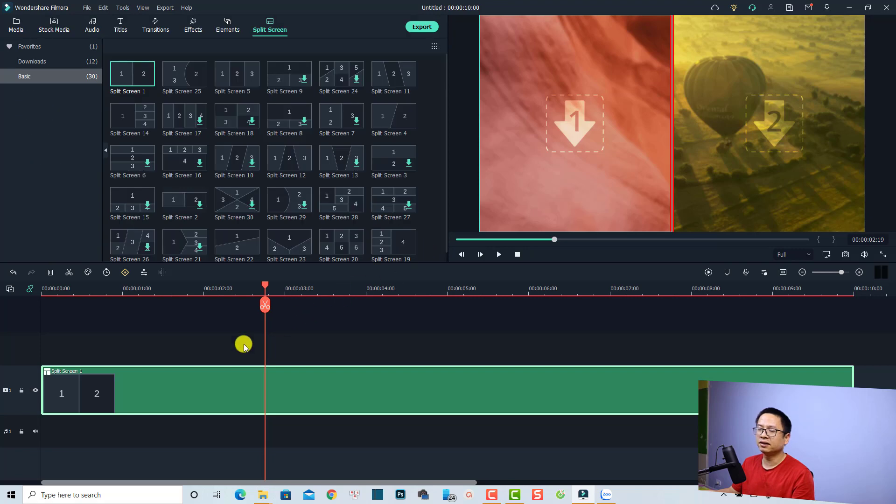
# Fill section 2 of the split screen with the green-screen cartoon businessman clip from the downloaded stock media
pyautogui.click(53, 28)
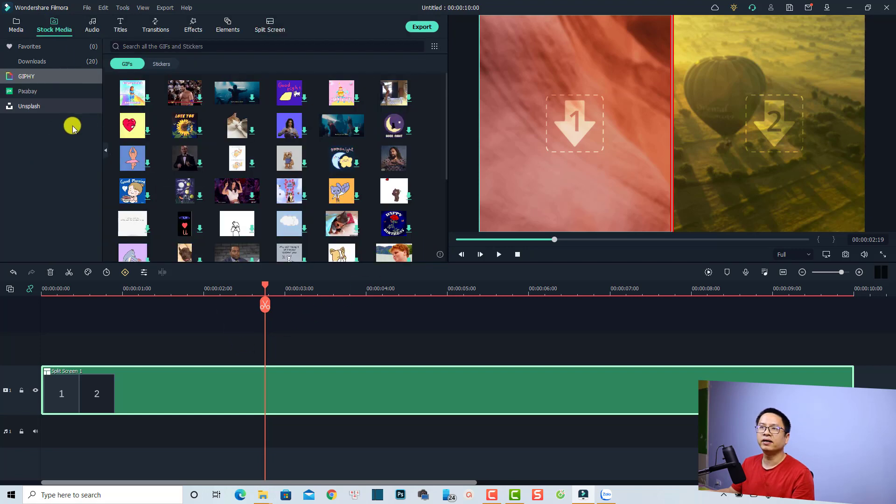
pyautogui.click(32, 62)
pyautogui.moveTo(180, 113)
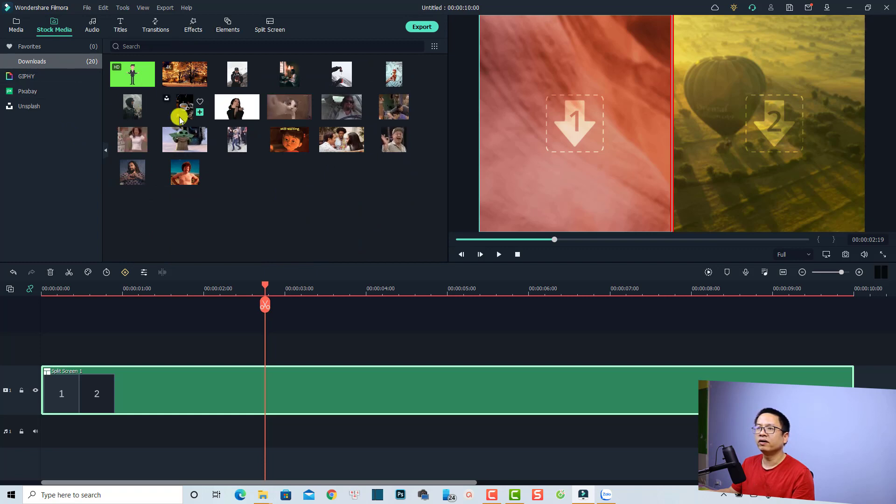
pyautogui.moveTo(134, 77)
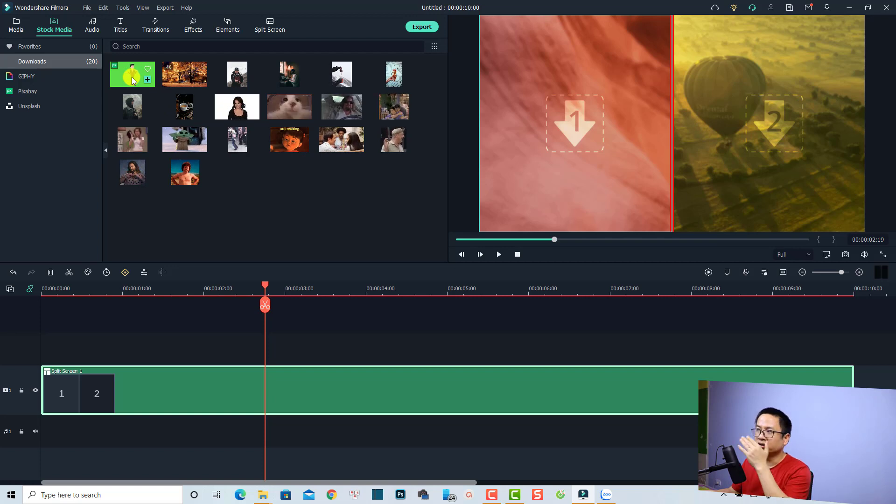
pyautogui.moveTo(131, 77); pyautogui.dragTo(724, 132)
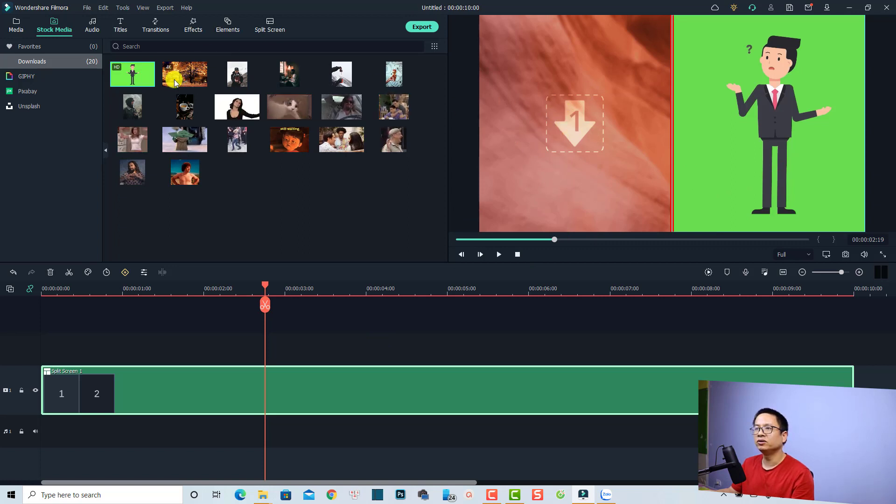
# Fill section 1 with the downloaded clip of lit trees and benches, and preview the split screen from the beginning
pyautogui.moveTo(175, 80); pyautogui.dragTo(460, 306)
pyautogui.moveTo(615, 192); pyautogui.dragTo(615, 193)
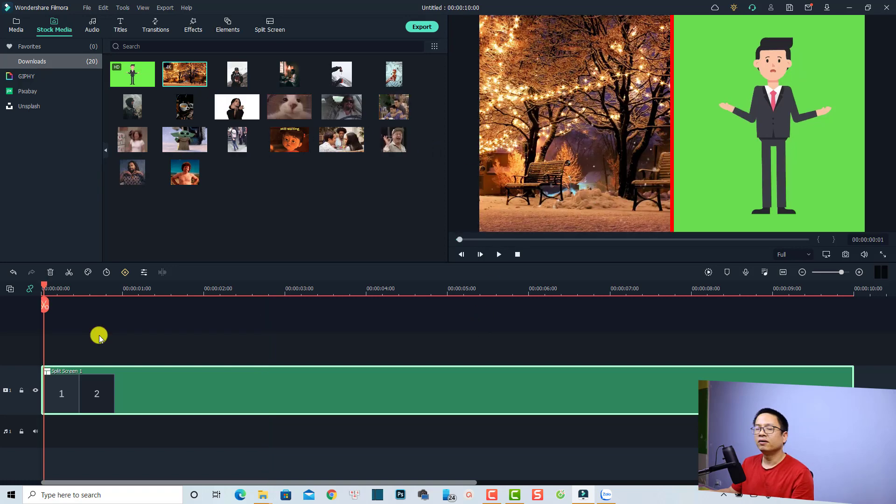
pyautogui.press('space')
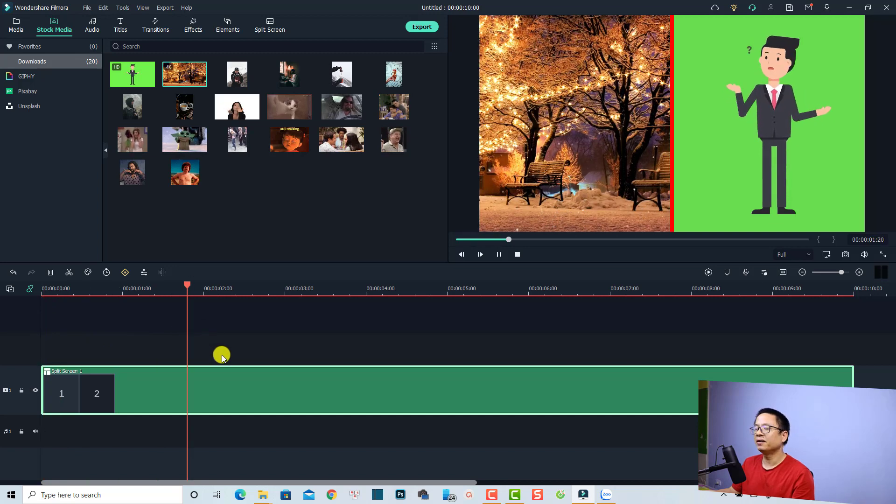
pyautogui.press('space')
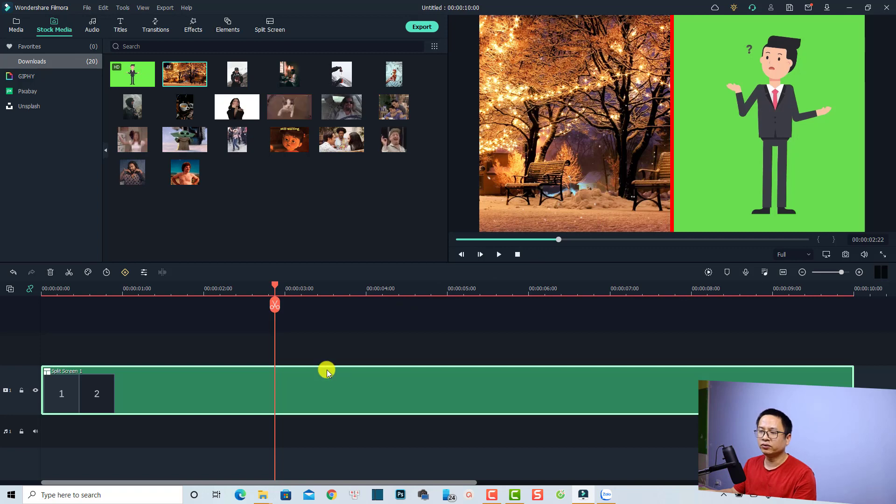
# Try scaling the split screen down to about 60% in the clip's transform settings
pyautogui.doubleClick(278, 394)
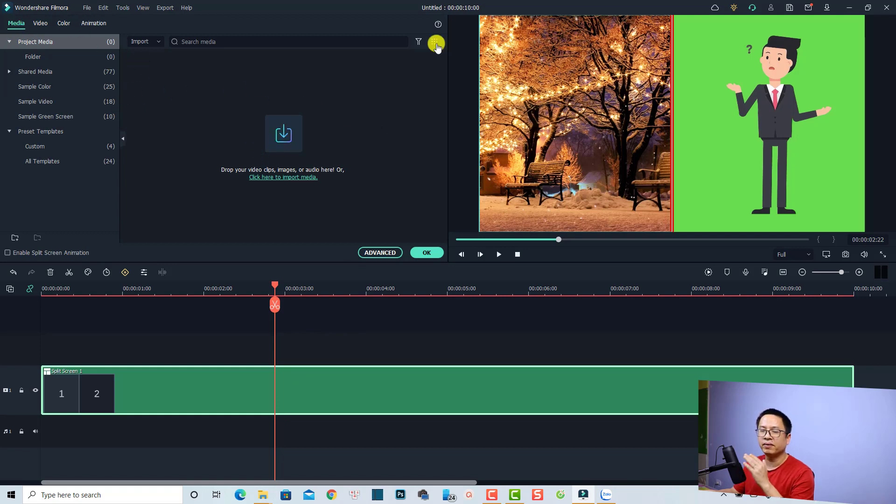
pyautogui.click(40, 24)
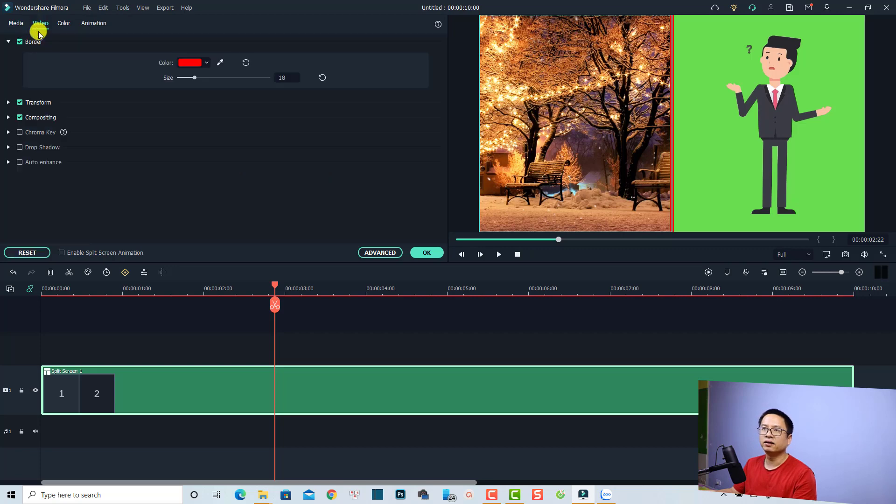
pyautogui.click(8, 42)
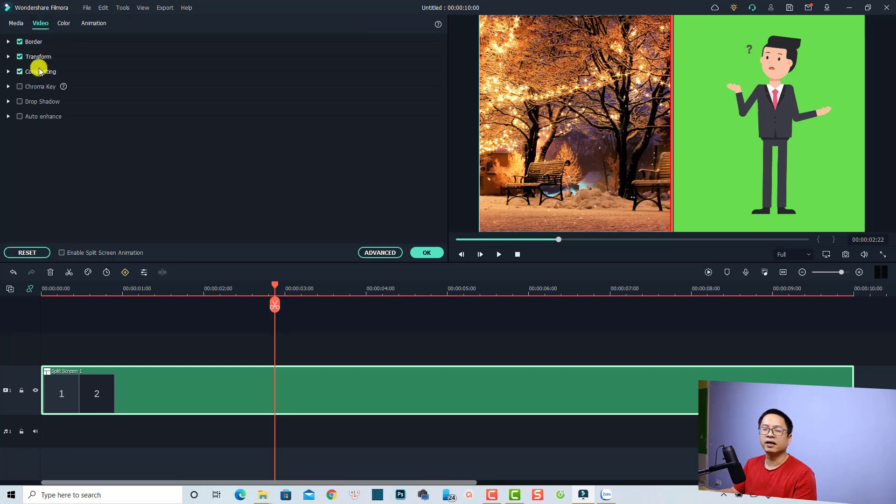
pyautogui.click(8, 57)
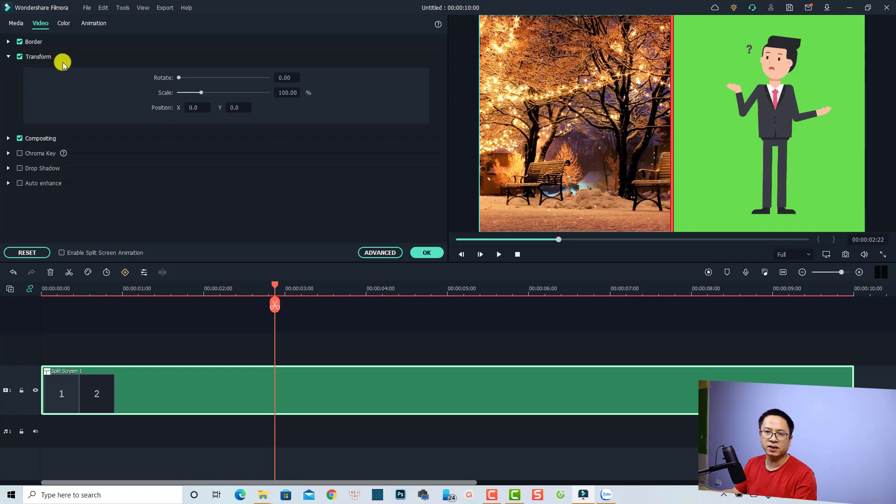
pyautogui.moveTo(201, 92); pyautogui.dragTo(193, 96)
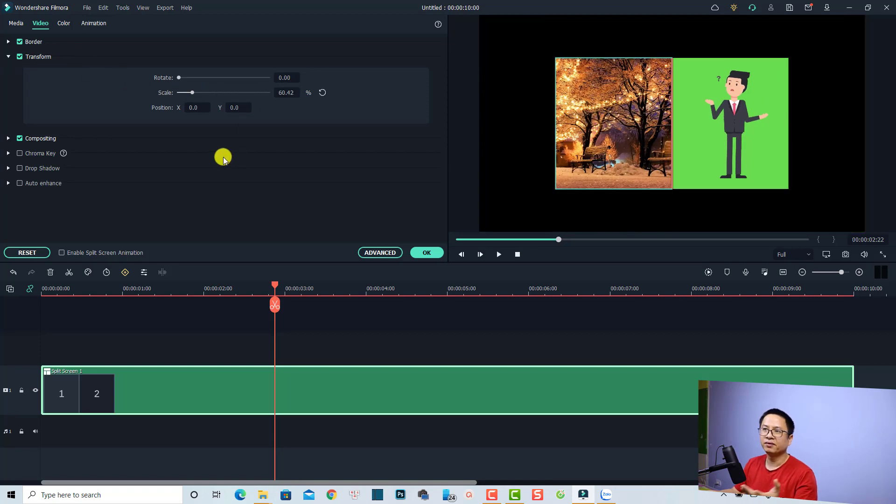
# Try shifting the split screen to X position 100, and reset its scale and position to the defaults
pyautogui.click(198, 108)
pyautogui.write('180')
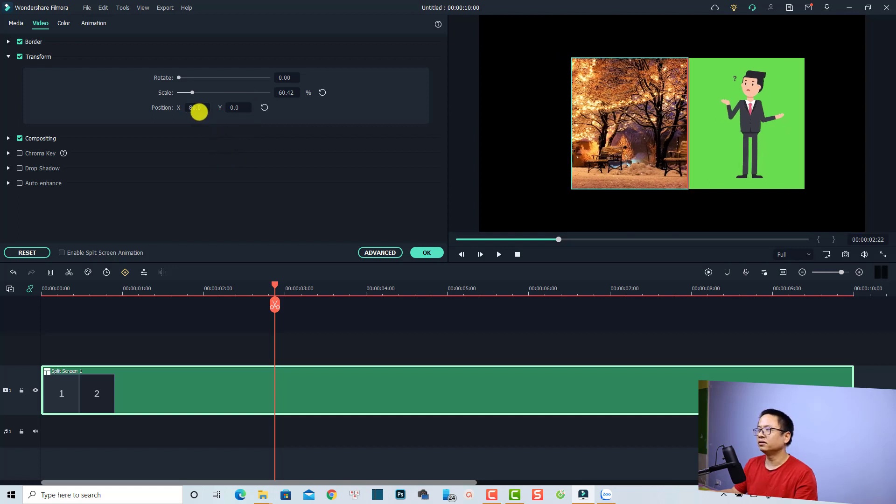
pyautogui.press('Return')
pyautogui.write('100')
pyautogui.press('Return')
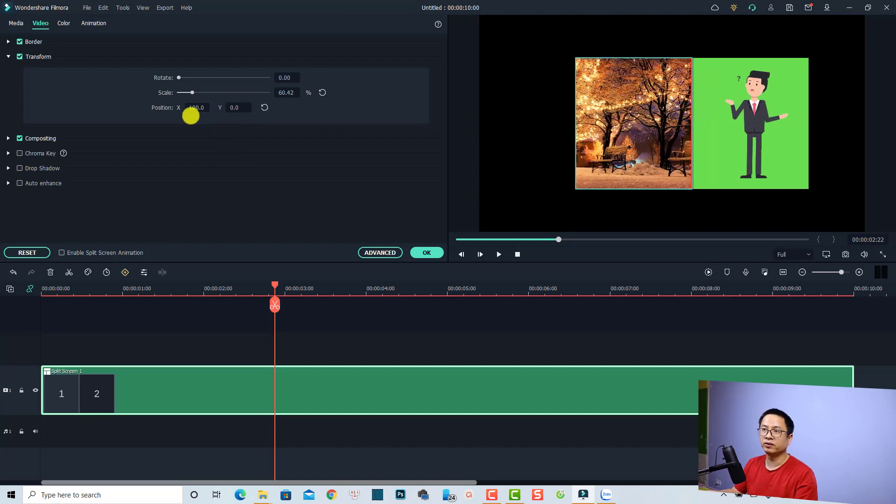
pyautogui.click(321, 93)
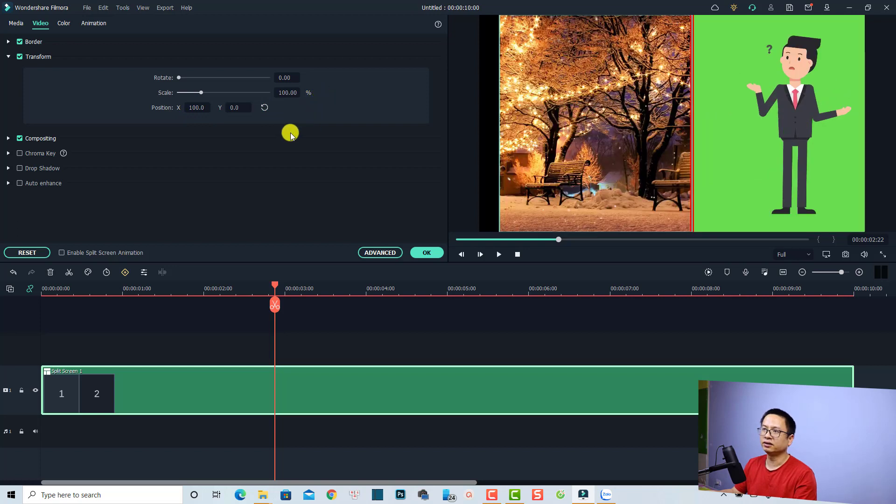
pyautogui.click(265, 111)
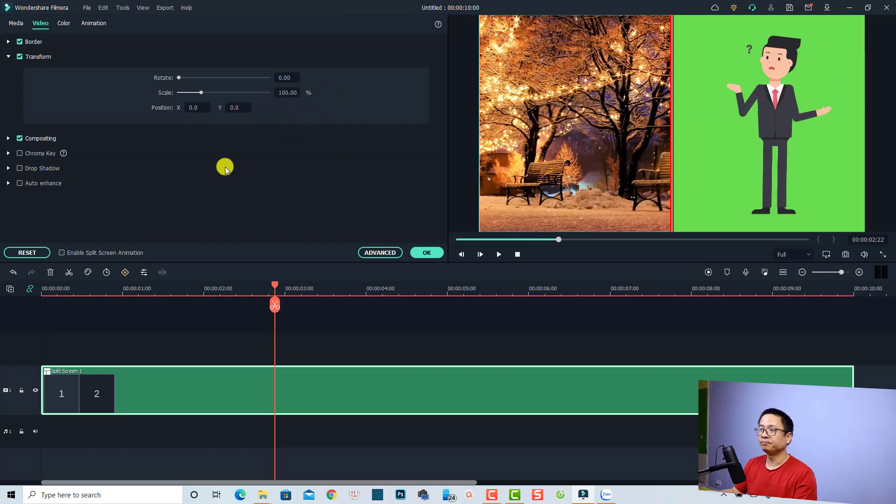
# Set the split screen's white balance to a temperature of about 40.6 and a tint of about -80.2
pyautogui.click(64, 24)
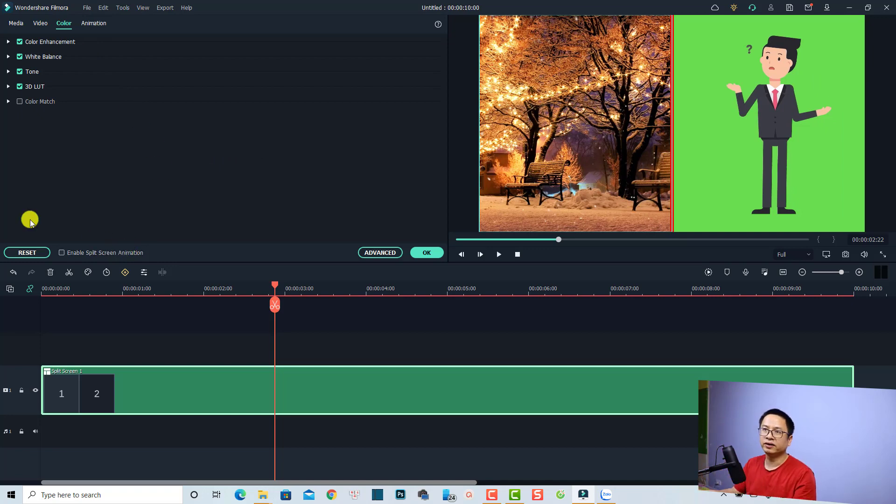
pyautogui.click(8, 56)
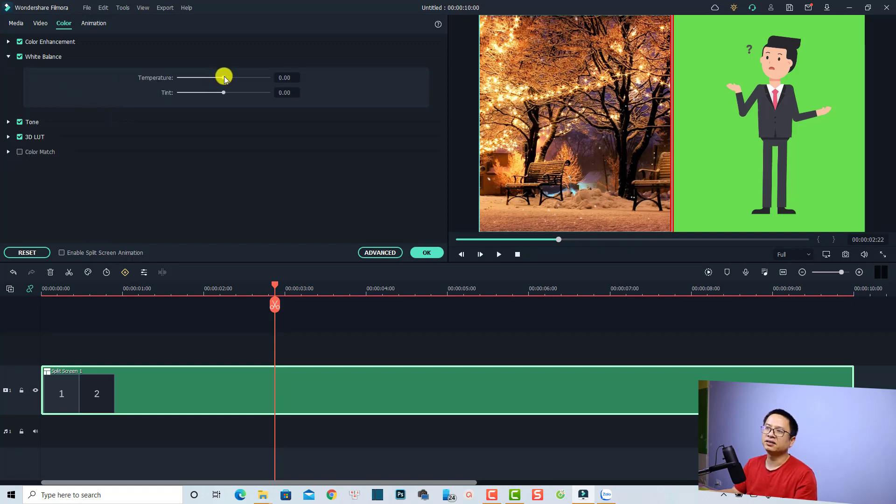
pyautogui.moveTo(224, 78); pyautogui.dragTo(243, 78)
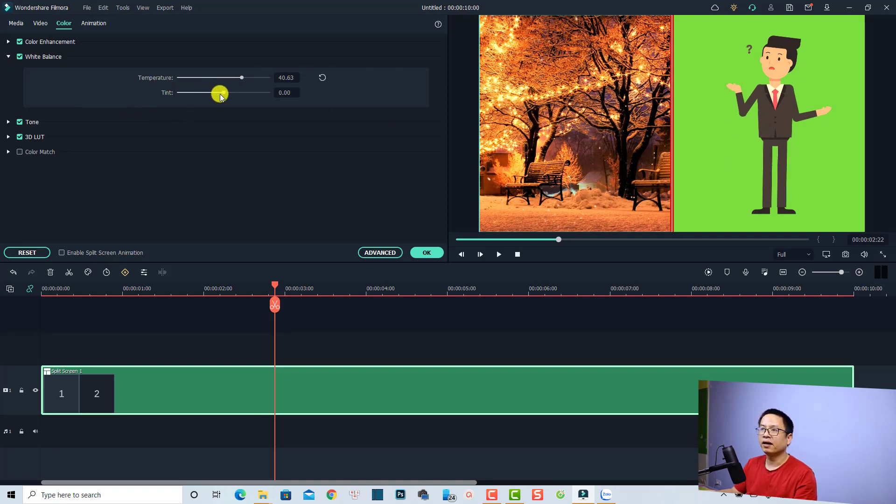
pyautogui.moveTo(222, 96); pyautogui.dragTo(188, 97)
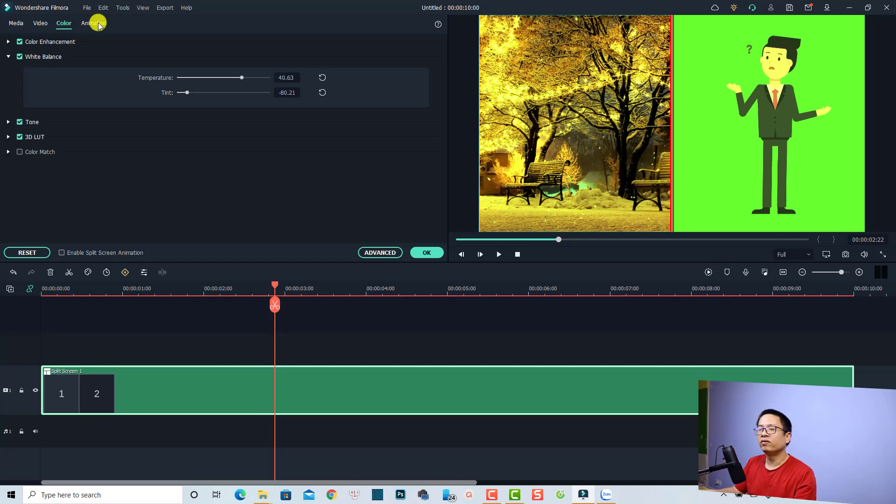
# Apply the PAUSE preset animation to the Split Screen 1 clip and play it from the beginning
pyautogui.click(96, 24)
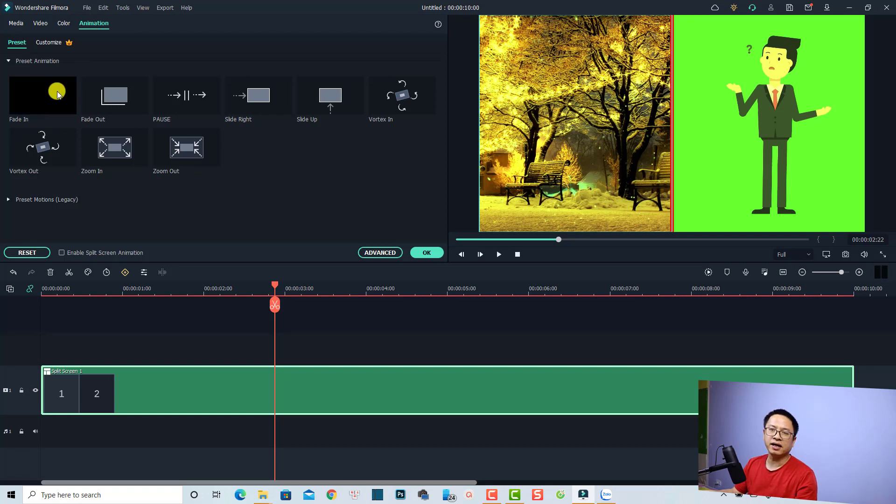
pyautogui.click(9, 200)
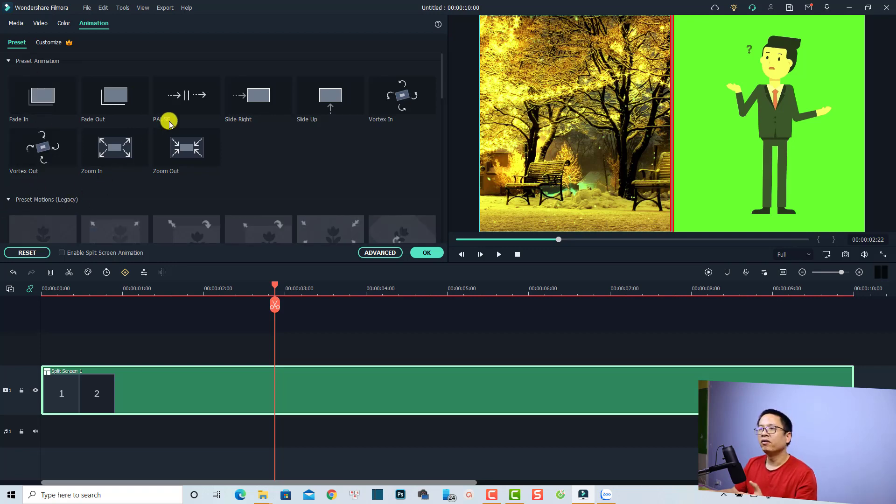
pyautogui.doubleClick(190, 101)
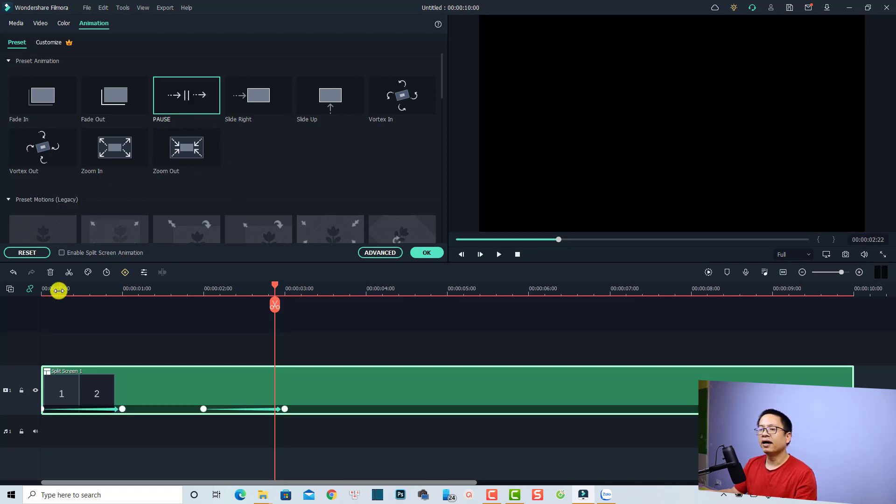
pyautogui.click(41, 290)
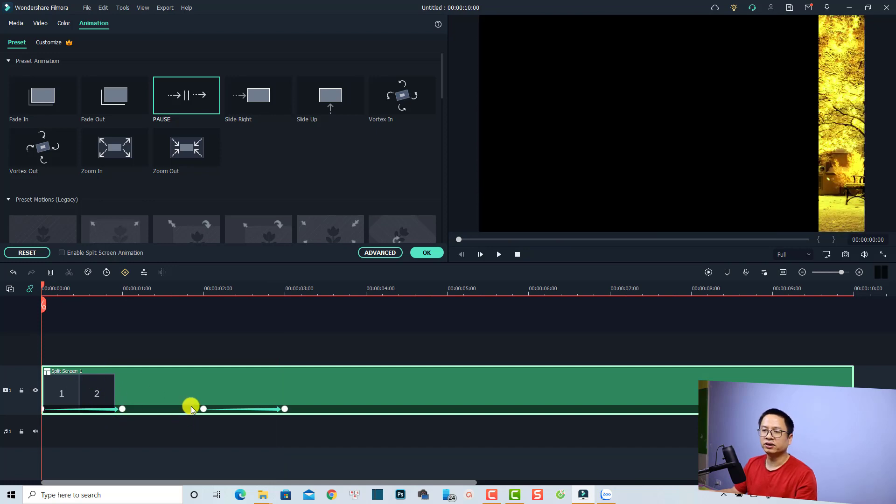
pyautogui.press('space')
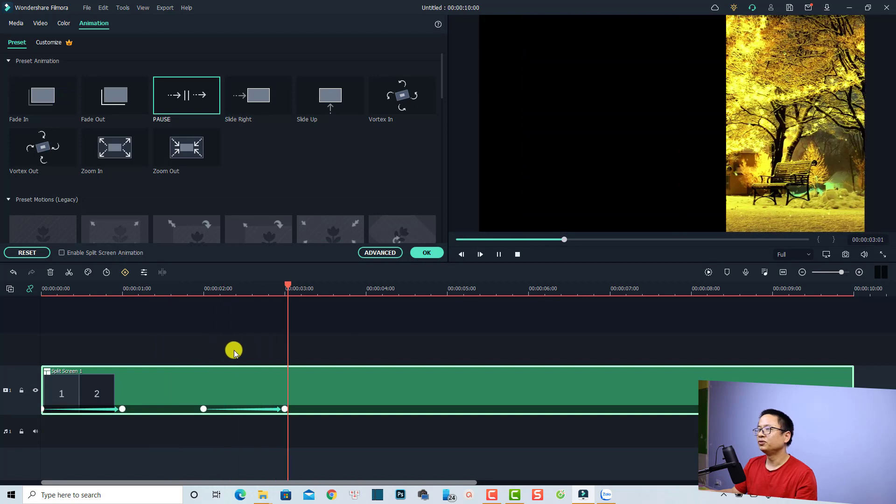
pyautogui.press('space')
# Move the animation's last keyframe to about 00:00:03:05 and apply the clip settings
pyautogui.moveTo(285, 409)
pyautogui.mouseDown()
pyautogui.moveTo(424, 408)
pyautogui.moveTo(301, 410)
pyautogui.mouseUp()
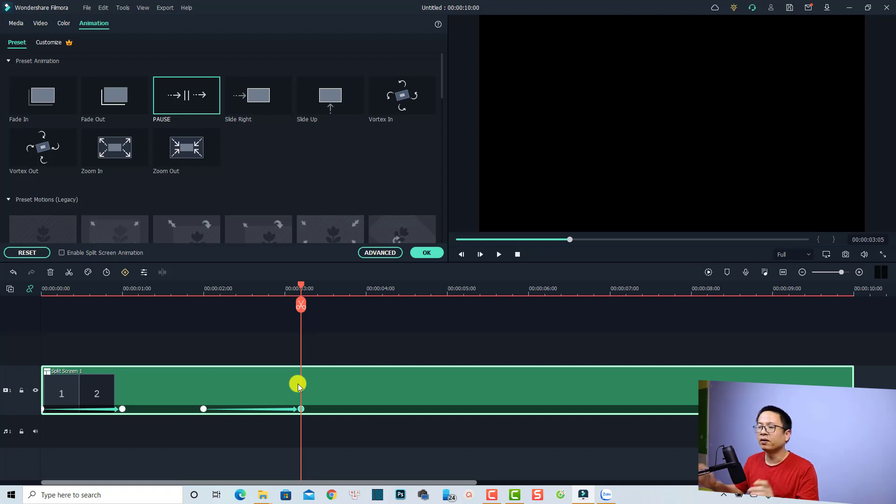
pyautogui.click(416, 256)
# Go to about 00:00:01:09 and zoom in slightly on the tree clip in section 1
pyautogui.click(152, 292)
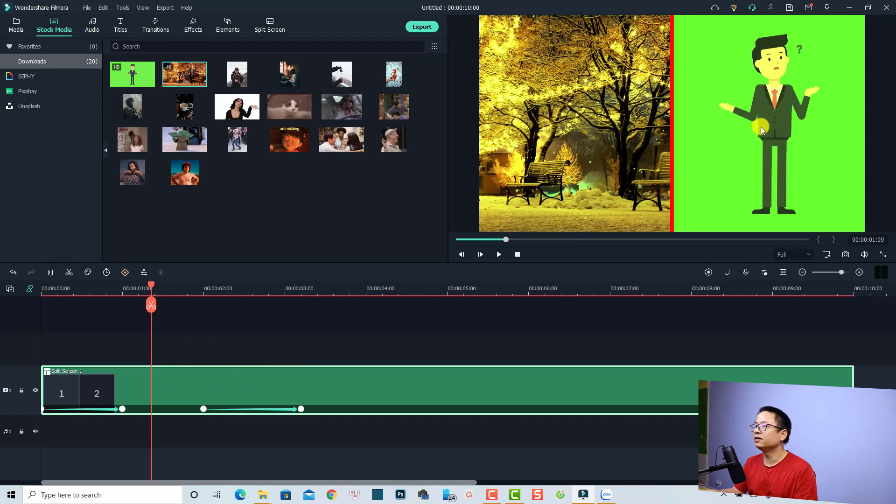
pyautogui.click(569, 130)
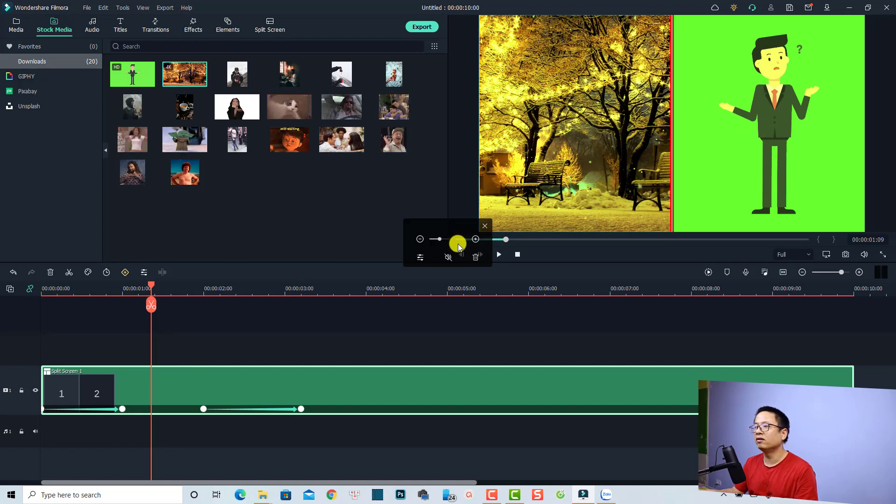
pyautogui.moveTo(439, 239); pyautogui.dragTo(442, 239)
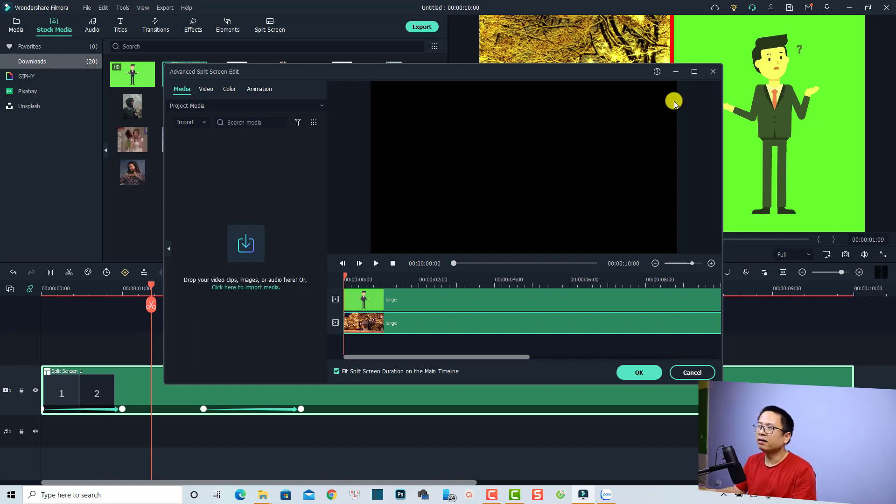
# Reopen the advanced editor from the Split Screen 1 clip's settings and go to 00:00:00:20
pyautogui.click(713, 72)
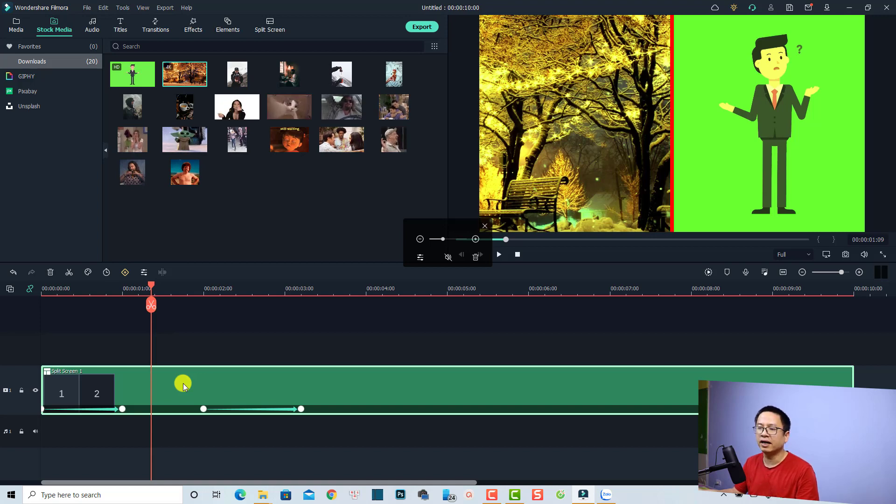
pyautogui.doubleClick(150, 392)
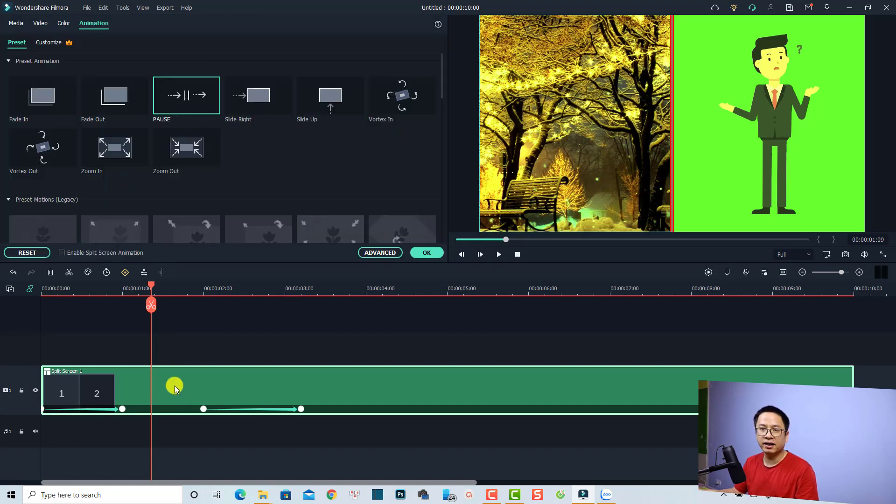
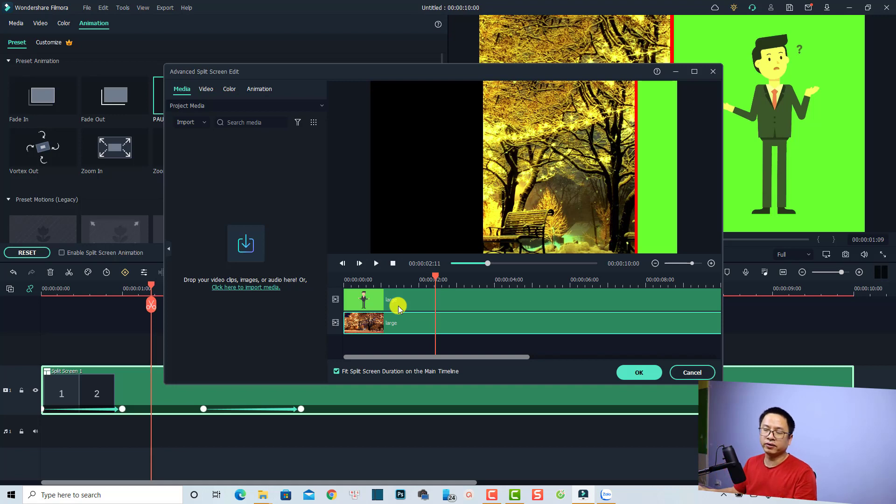
pyautogui.click(374, 280)
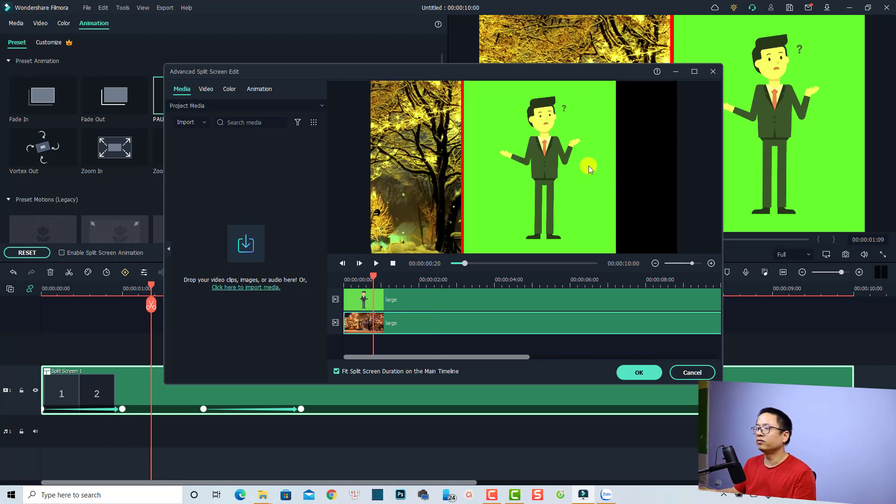
# Enable Chroma Key on the cartoon man clip and sample its green background as the key color
pyautogui.click(383, 306)
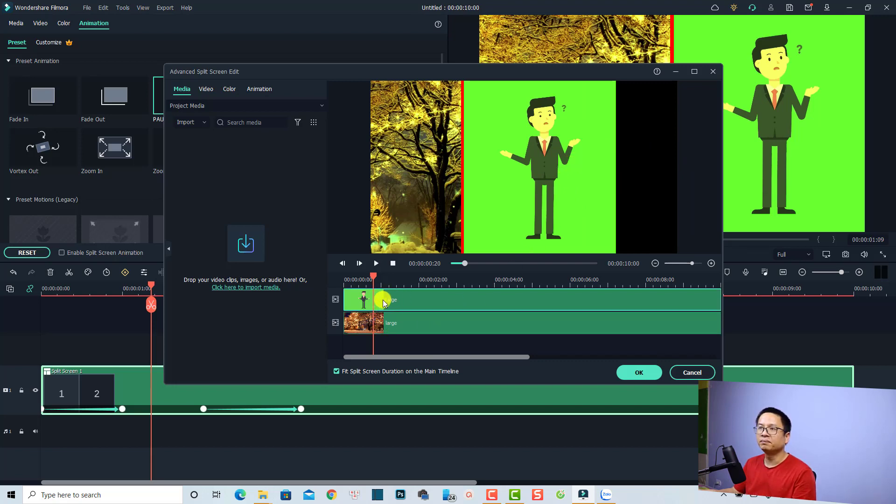
pyautogui.click(204, 89)
pyautogui.click(186, 138)
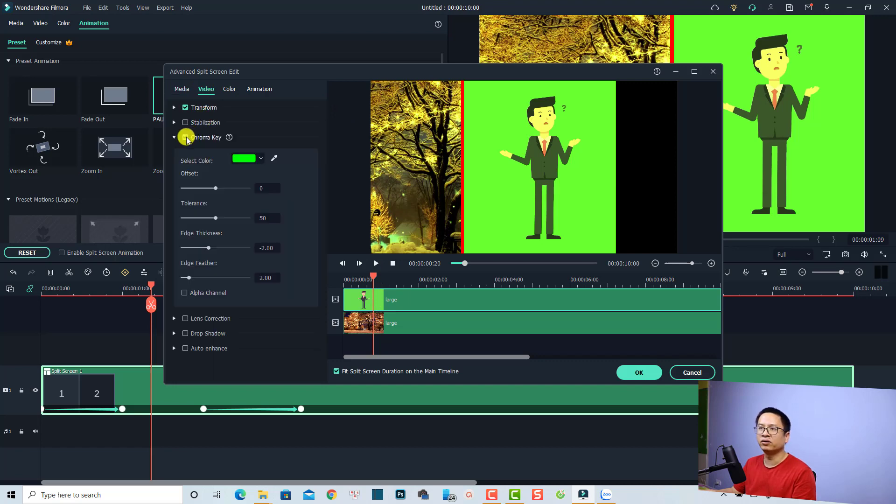
pyautogui.click(272, 161)
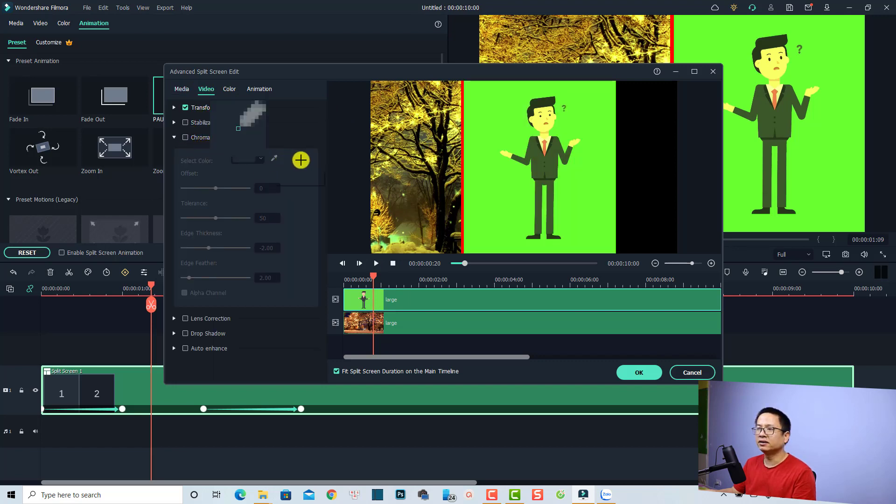
pyautogui.click(522, 151)
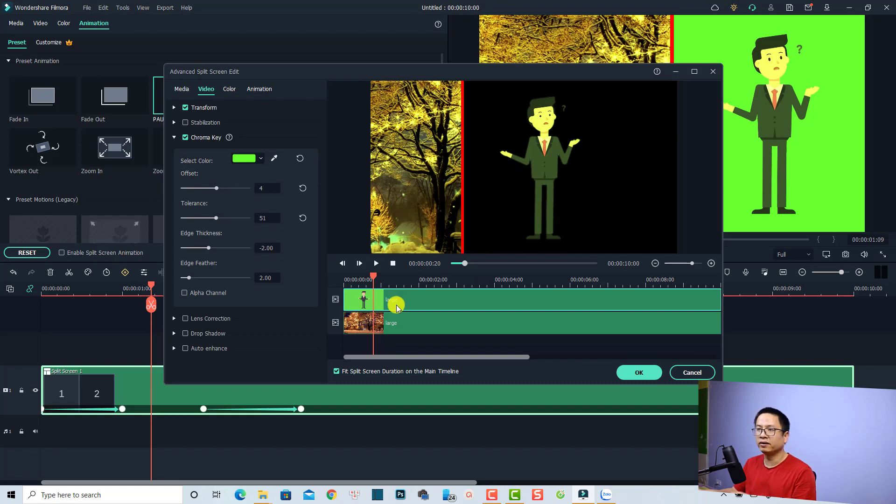
# Apply the PAUSE preset animation to the cartoon man clip, play it from the beginning and return to 00:00:01:04
pyautogui.click(230, 91)
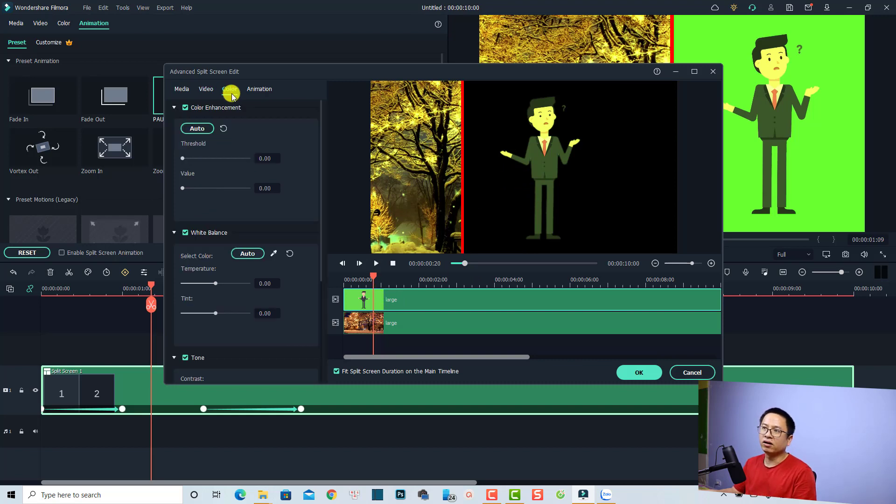
pyautogui.click(260, 90)
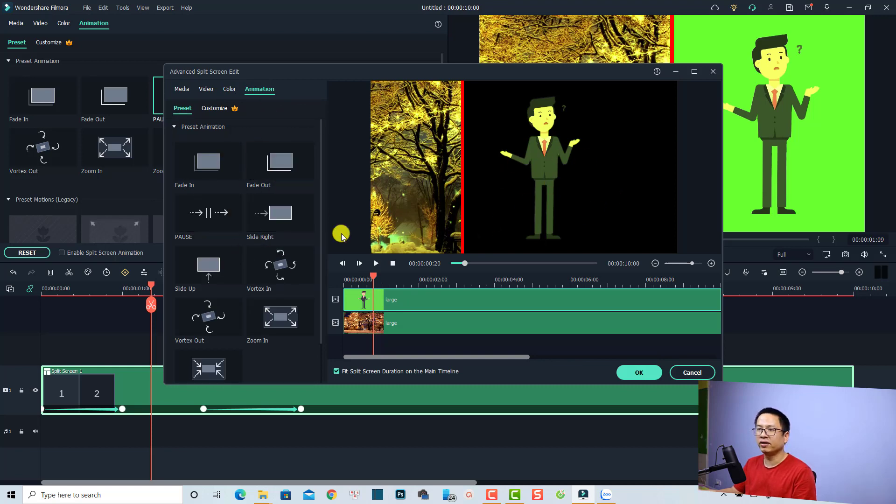
pyautogui.click(207, 220)
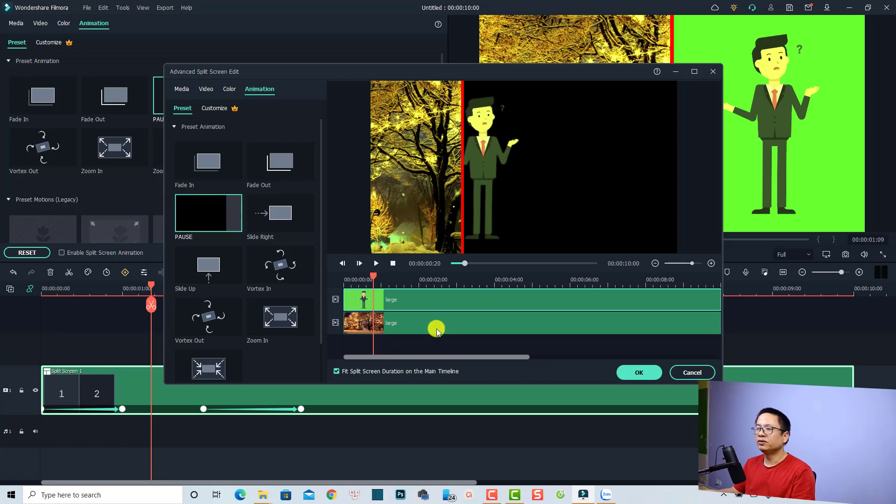
pyautogui.click(371, 303)
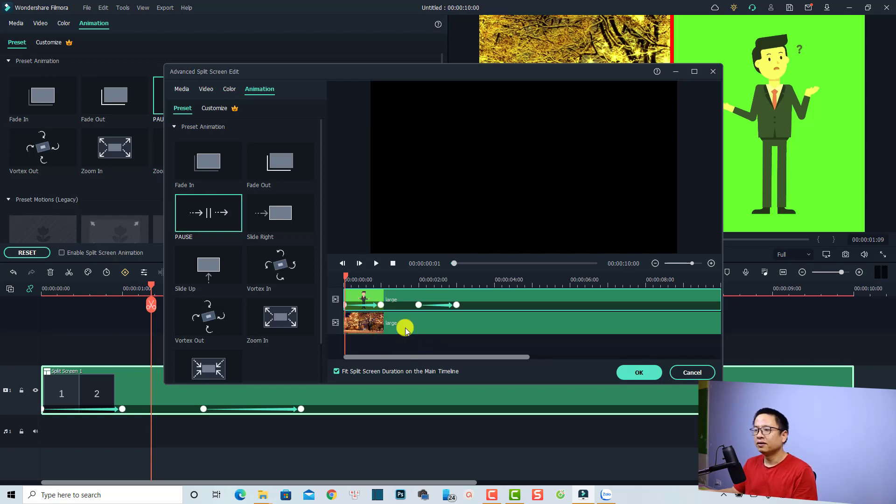
pyautogui.moveTo(346, 278); pyautogui.dragTo(338, 279)
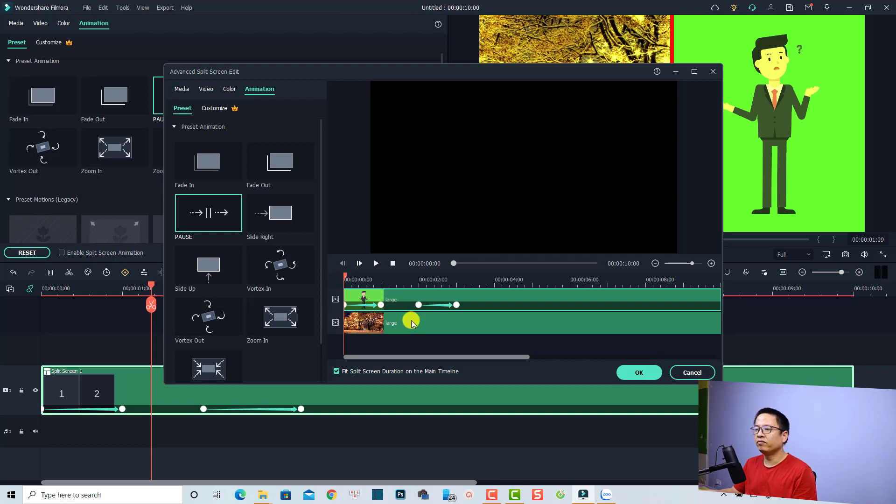
pyautogui.press('space')
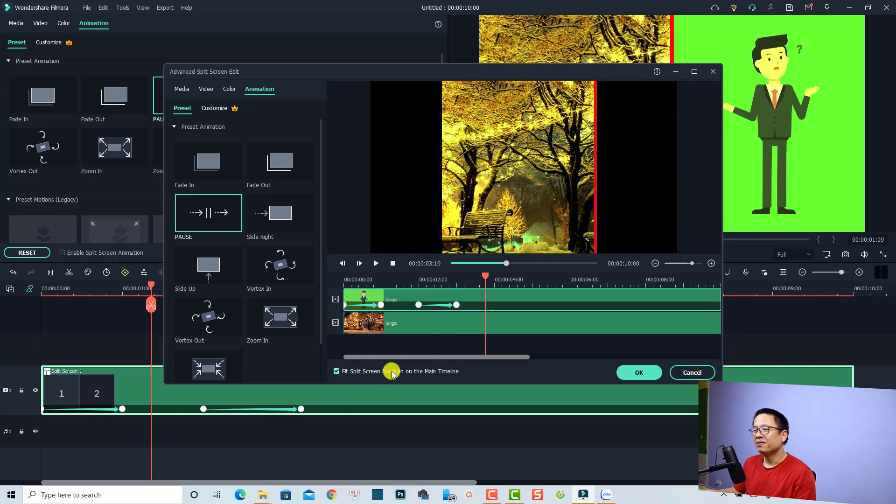
pyautogui.click(387, 280)
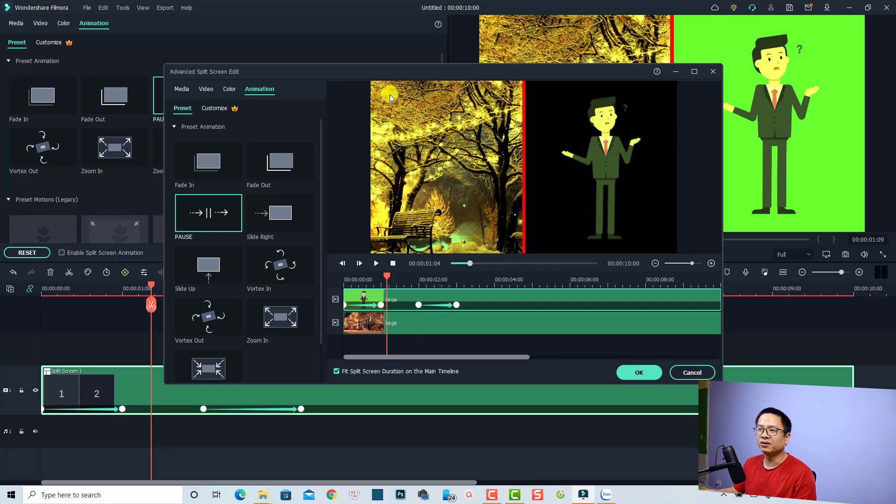
pyautogui.click(181, 88)
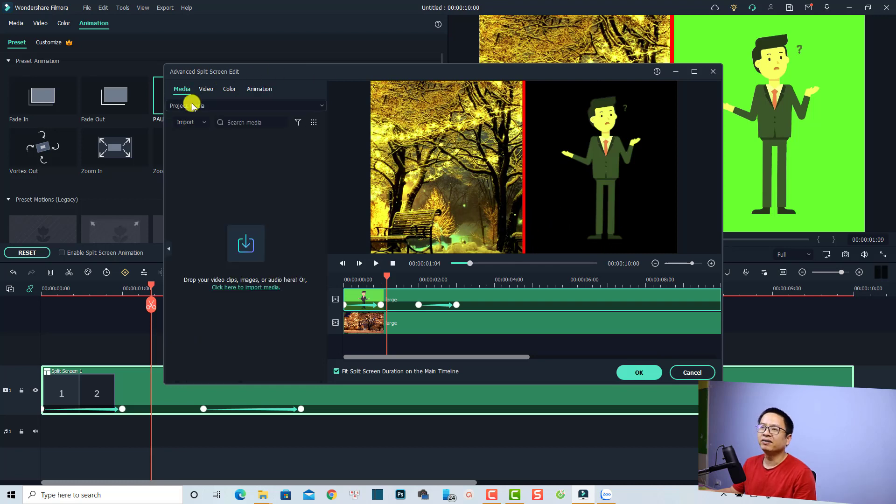
pyautogui.click(244, 244)
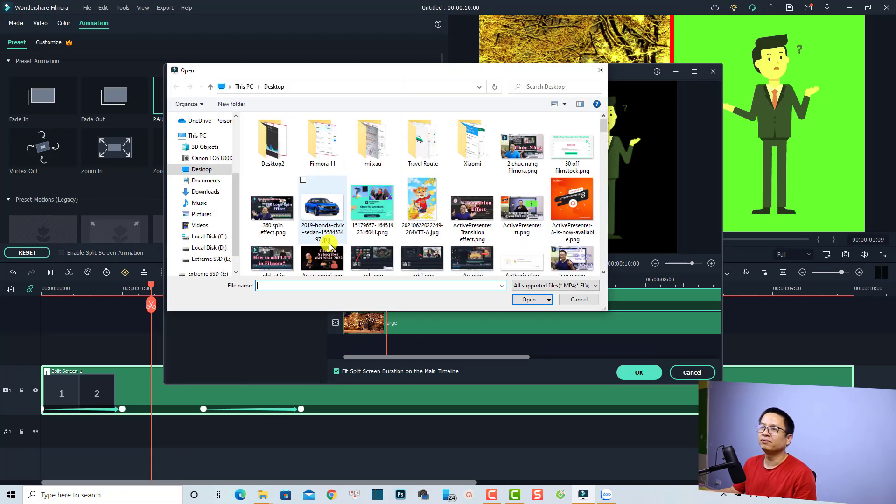
pyautogui.click(377, 216)
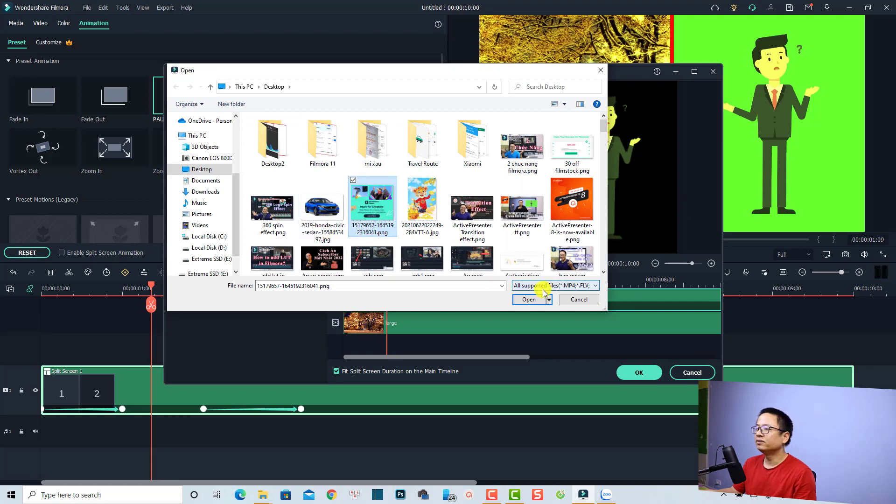
pyautogui.keyDown('ctrl'); pyautogui.click(472, 206); pyautogui.keyUp('ctrl')
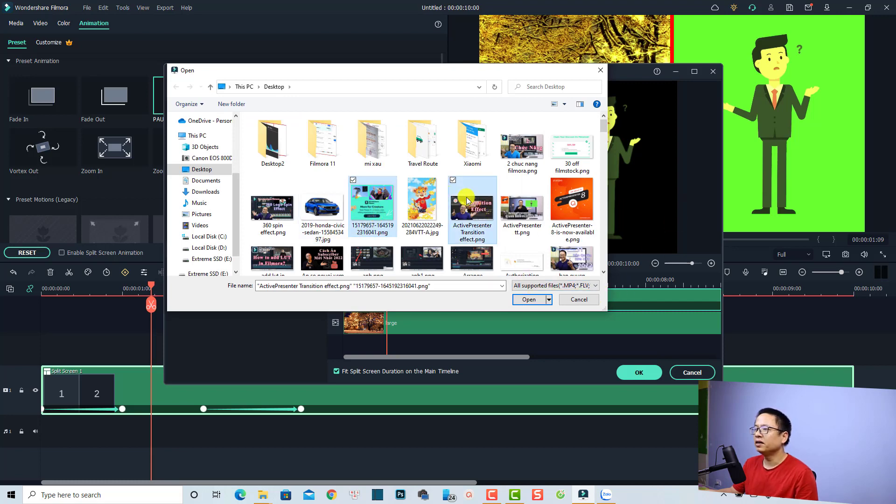
pyautogui.keyDown('ctrl'); pyautogui.click(422, 199); pyautogui.keyUp('ctrl')
pyautogui.click(528, 297)
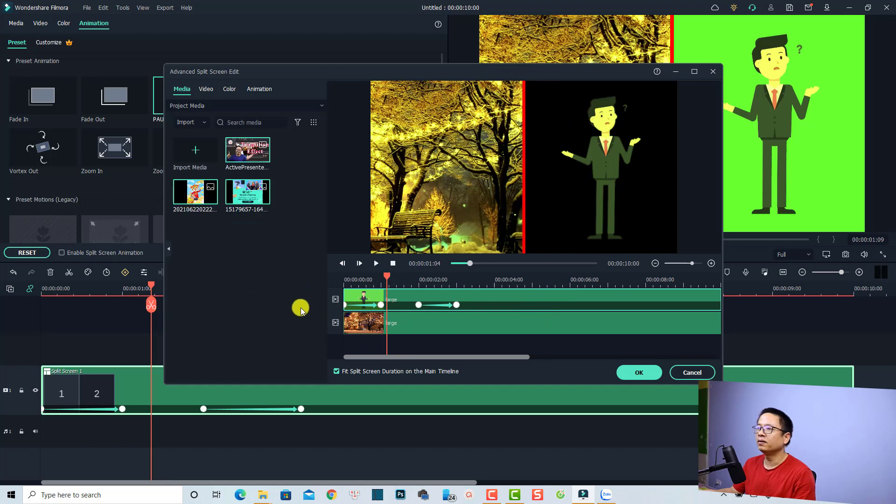
# Replace the cartoon man clip in section 2 with the tiger image and check the preview at 00:00:05:05
pyautogui.moveTo(208, 206); pyautogui.dragTo(573, 217)
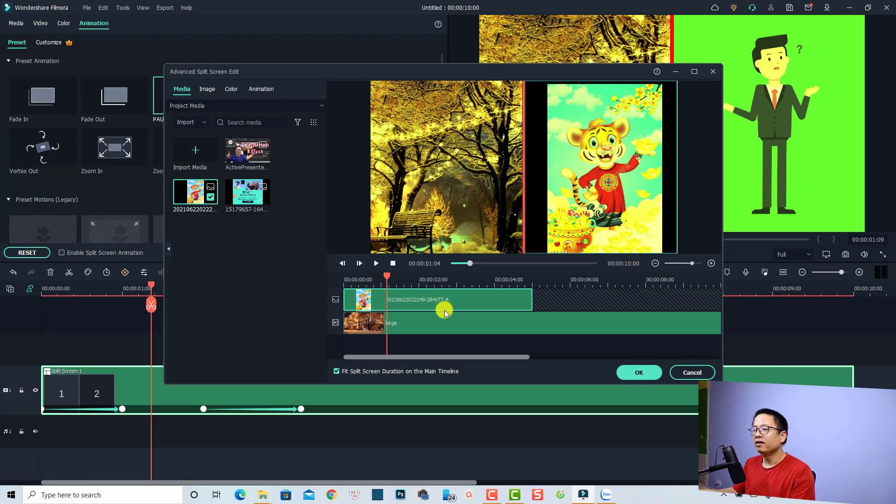
pyautogui.click(338, 372)
pyautogui.click(539, 280)
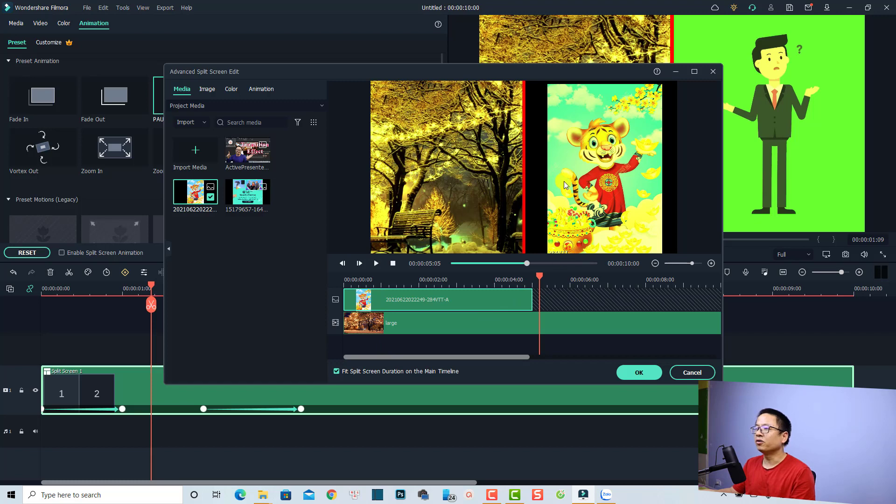
pyautogui.click(609, 166)
pyautogui.click(550, 302)
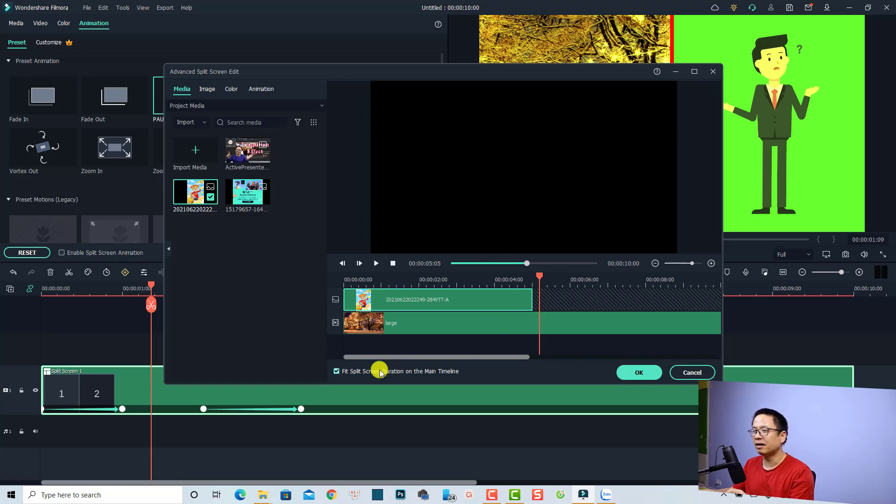
# Turn off Fit Split Screen Duration on the Main Timeline, check 00:00:06:08 and play the preview from 00:00:00:04
pyautogui.click(336, 373)
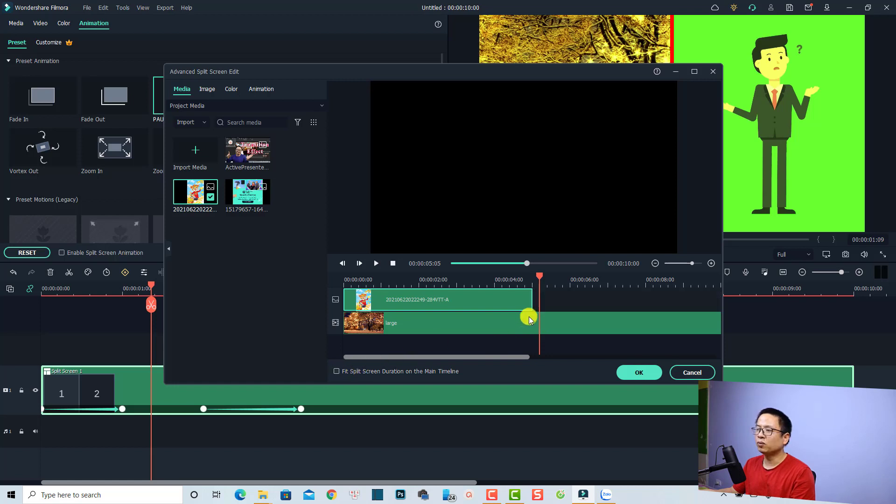
pyautogui.click(583, 282)
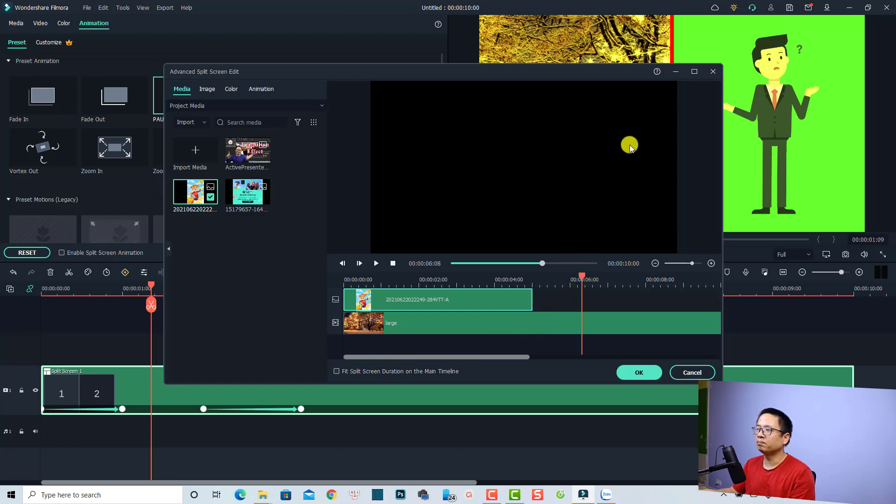
pyautogui.click(350, 282)
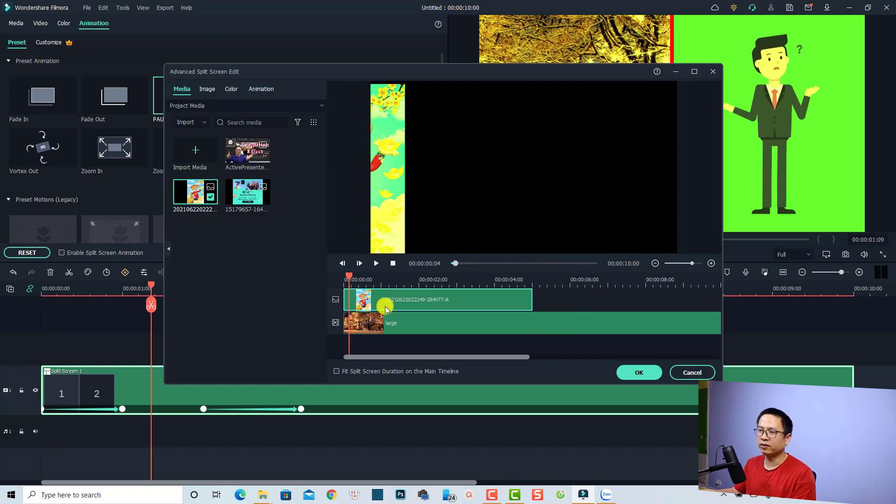
pyautogui.press('space')
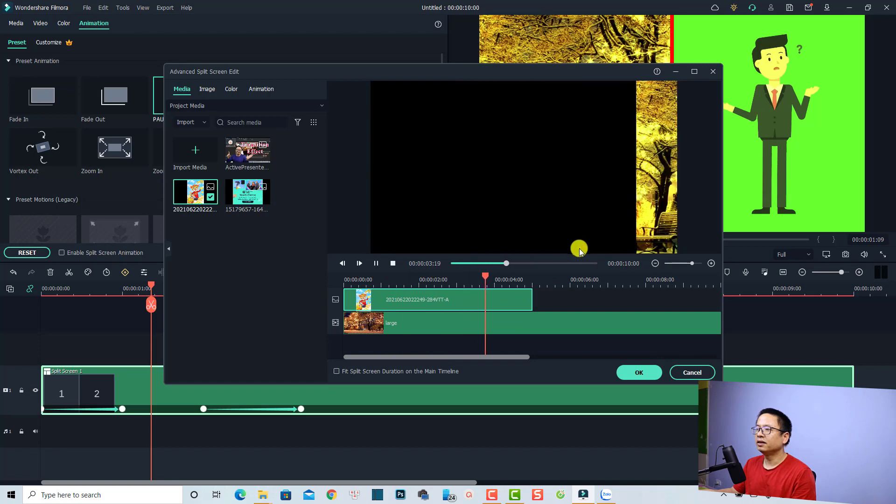
# Try moving the start of section 1's tree clip to about 00:00:03:16, and undo the change
pyautogui.click(362, 336)
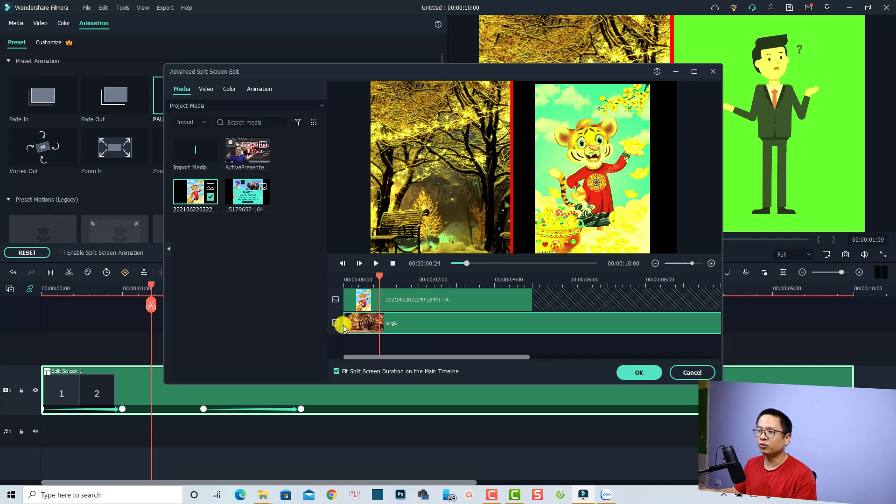
pyautogui.moveTo(343, 327); pyautogui.dragTo(481, 324)
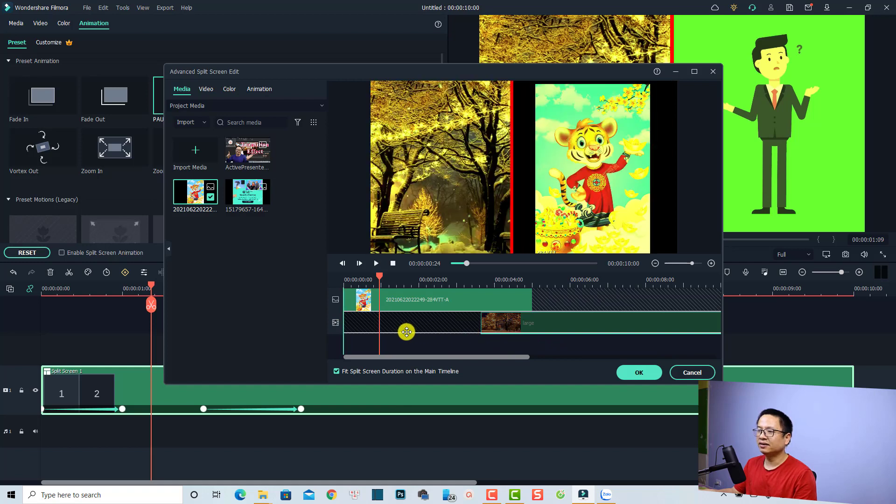
pyautogui.hotkey('ctrl', 'z')
# Extend the end of the tiger image in section 2 to about 9.6 seconds
pyautogui.click(524, 305)
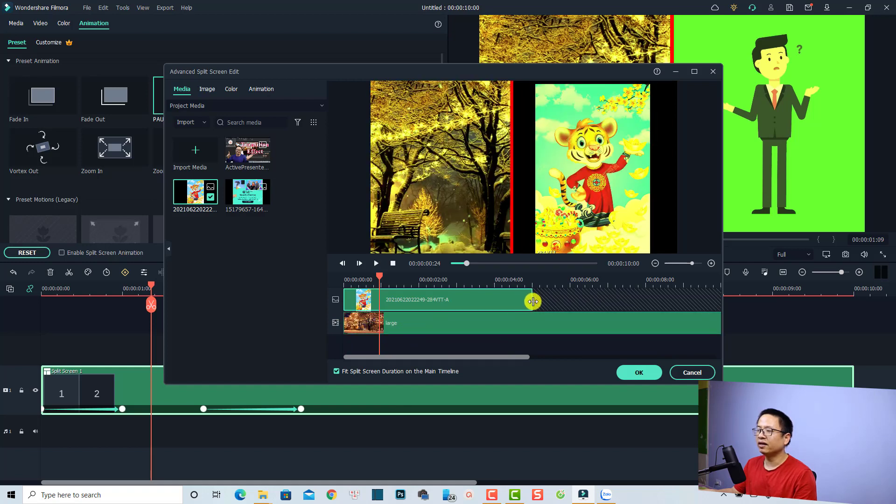
pyautogui.moveTo(532, 299); pyautogui.dragTo(706, 300)
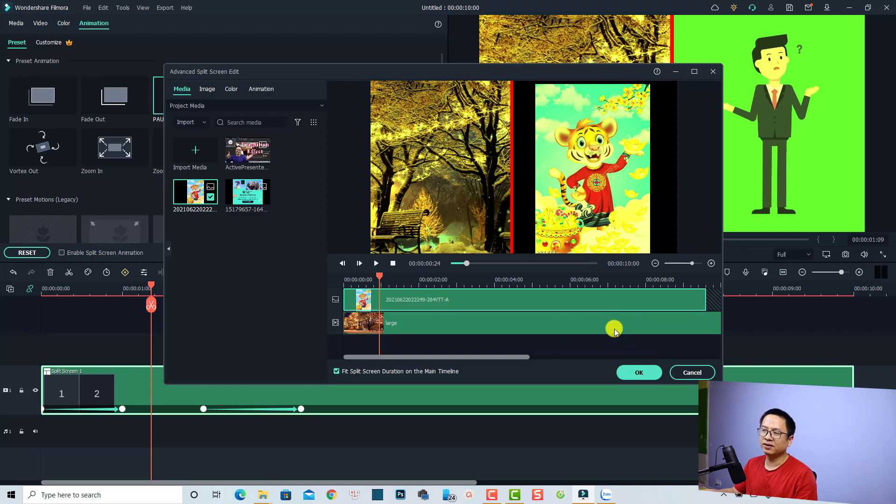